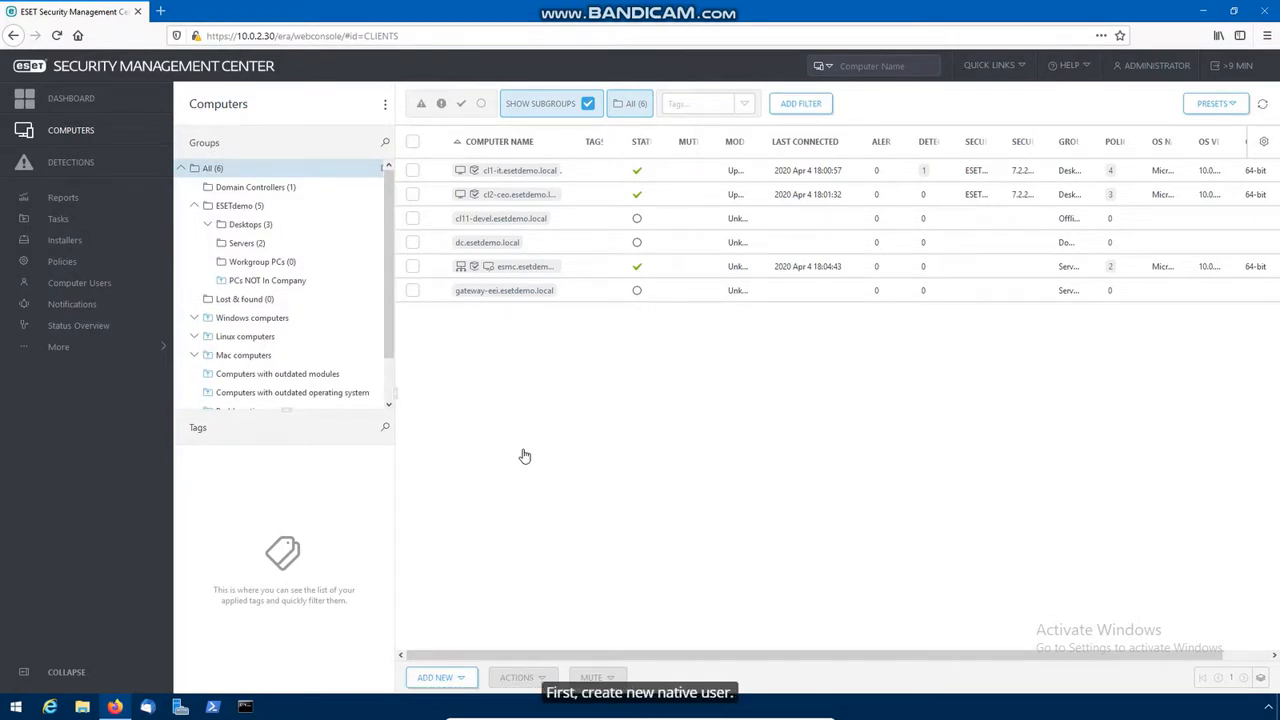
# Step: Expand More in the main menu to show the Access Rights, Certificates and Server sections
pyautogui.click(149, 349)
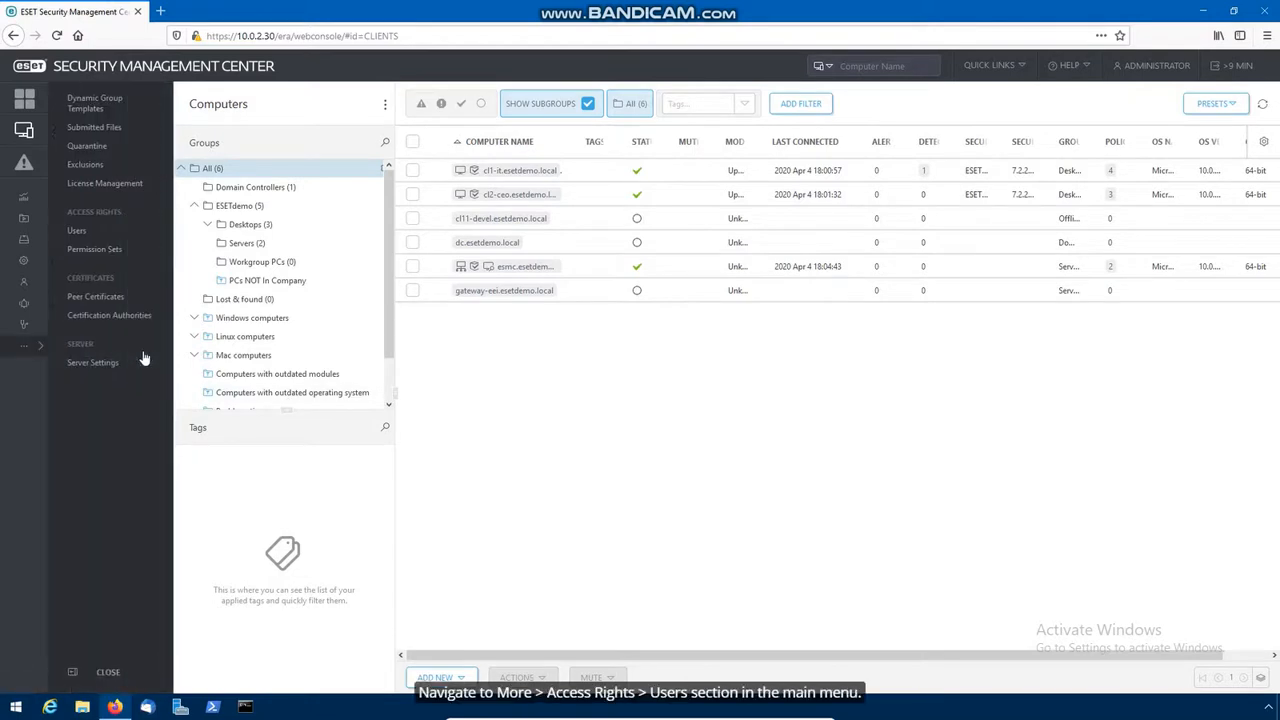
# Step: Start a new native user account with the home group Workgroup PCs
pyautogui.click(107, 234)
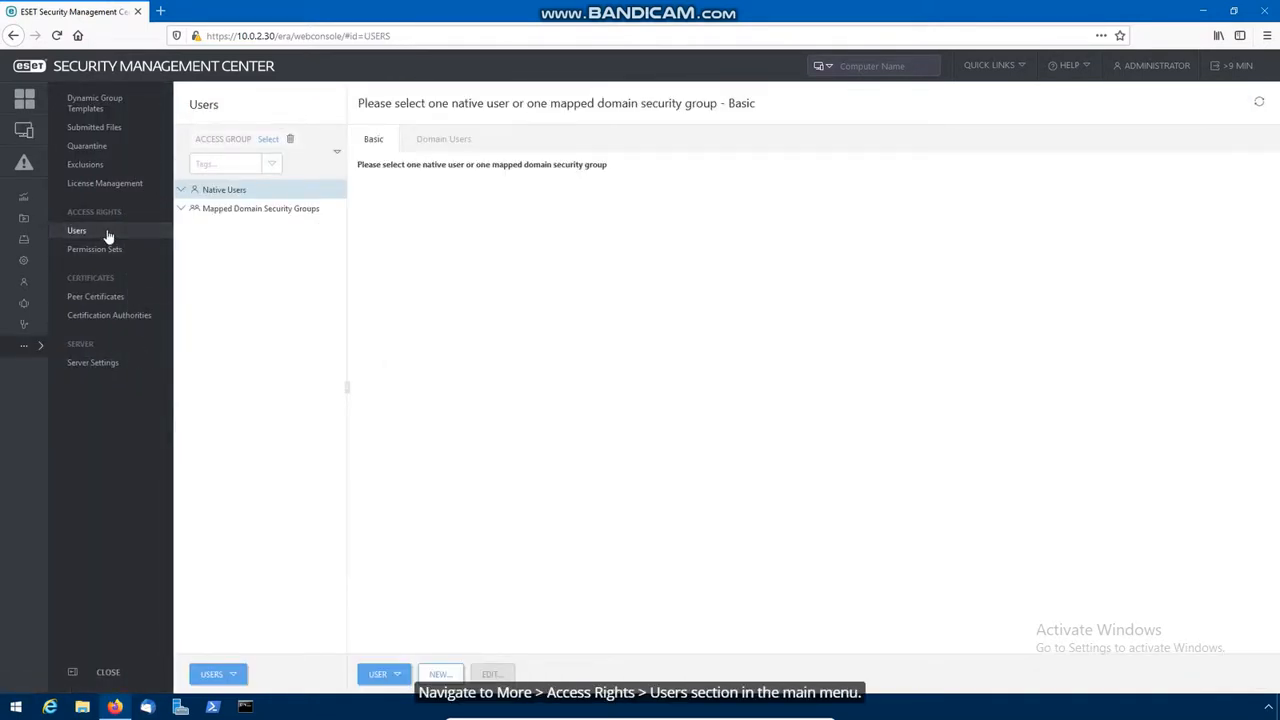
pyautogui.click(441, 674)
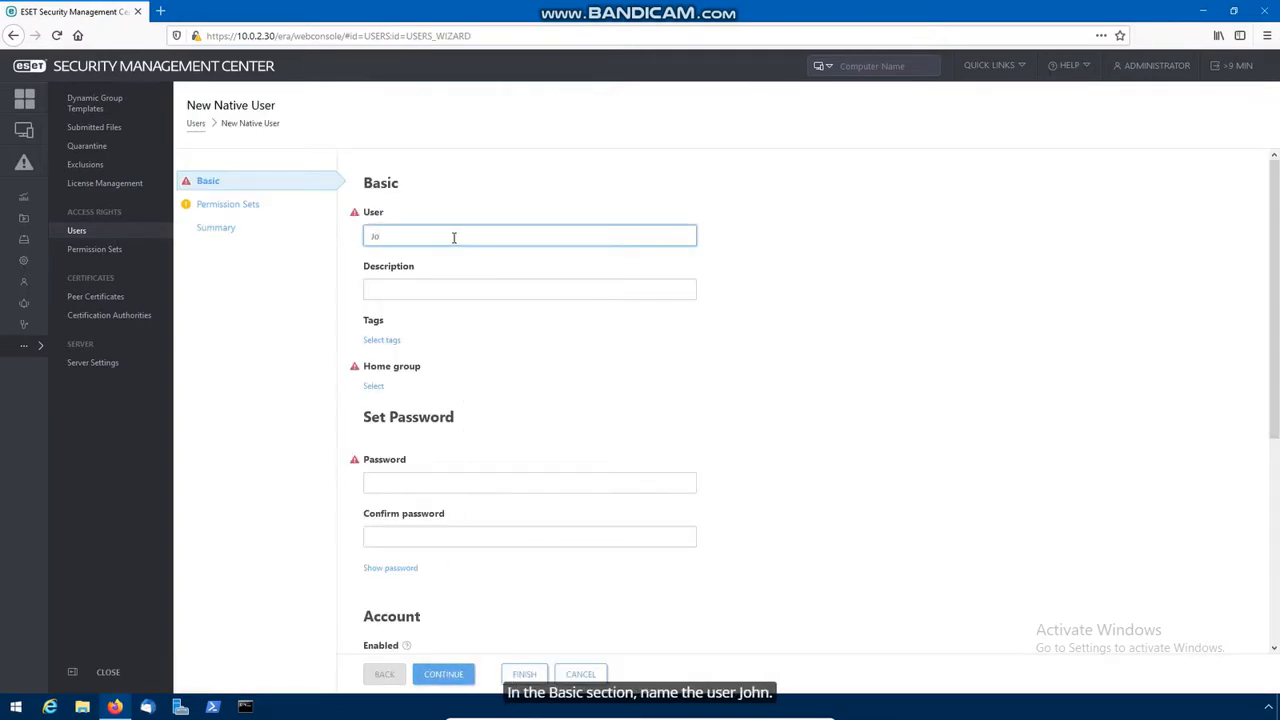
pyautogui.click(465, 309)
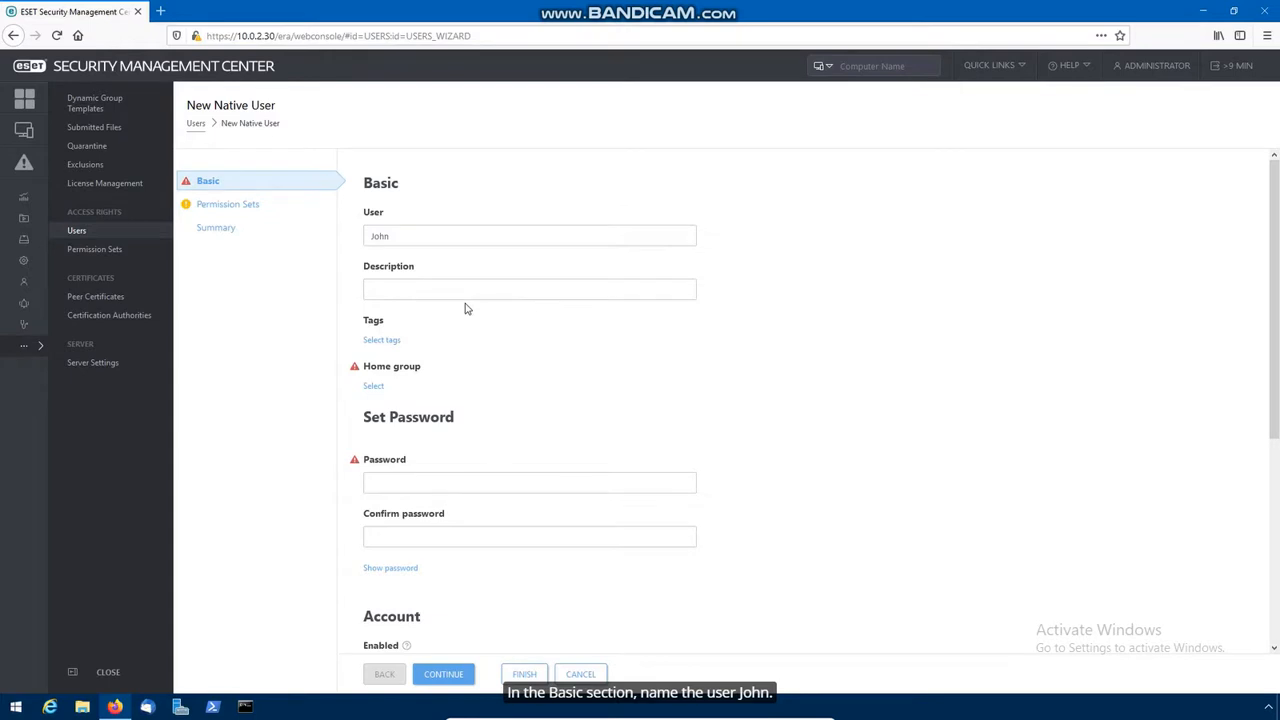
pyautogui.click(376, 388)
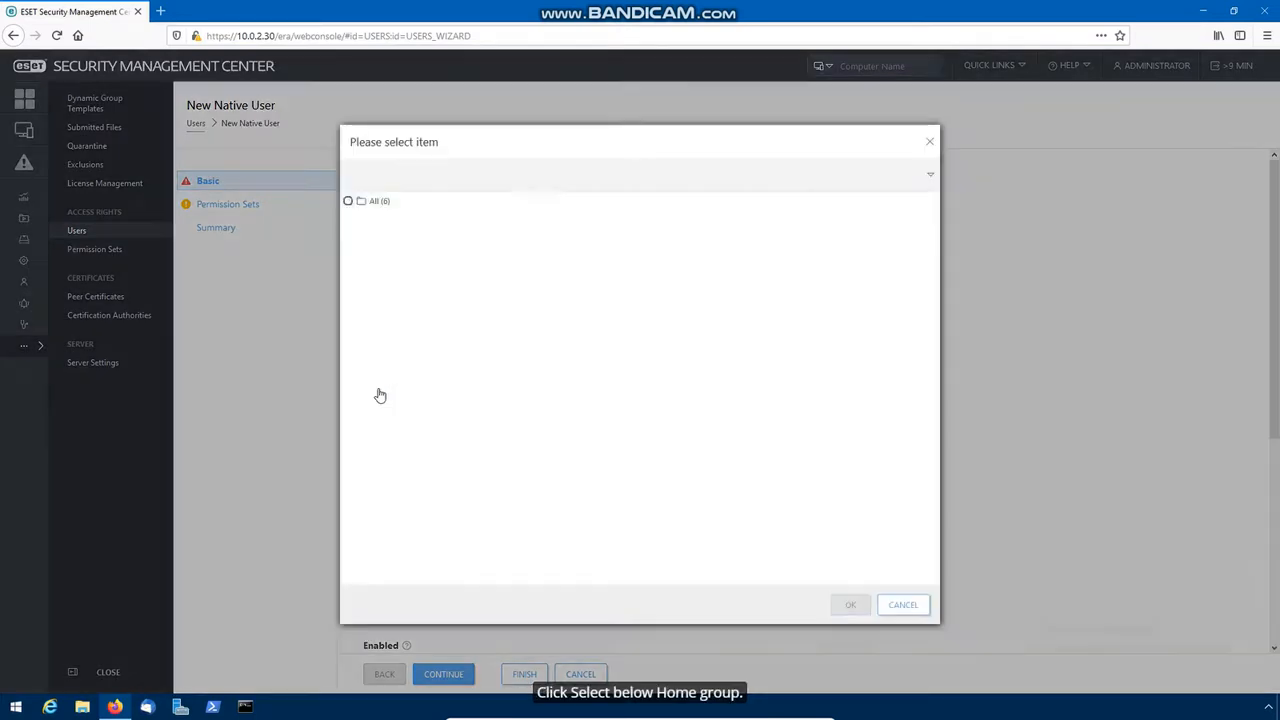
pyautogui.click(362, 242)
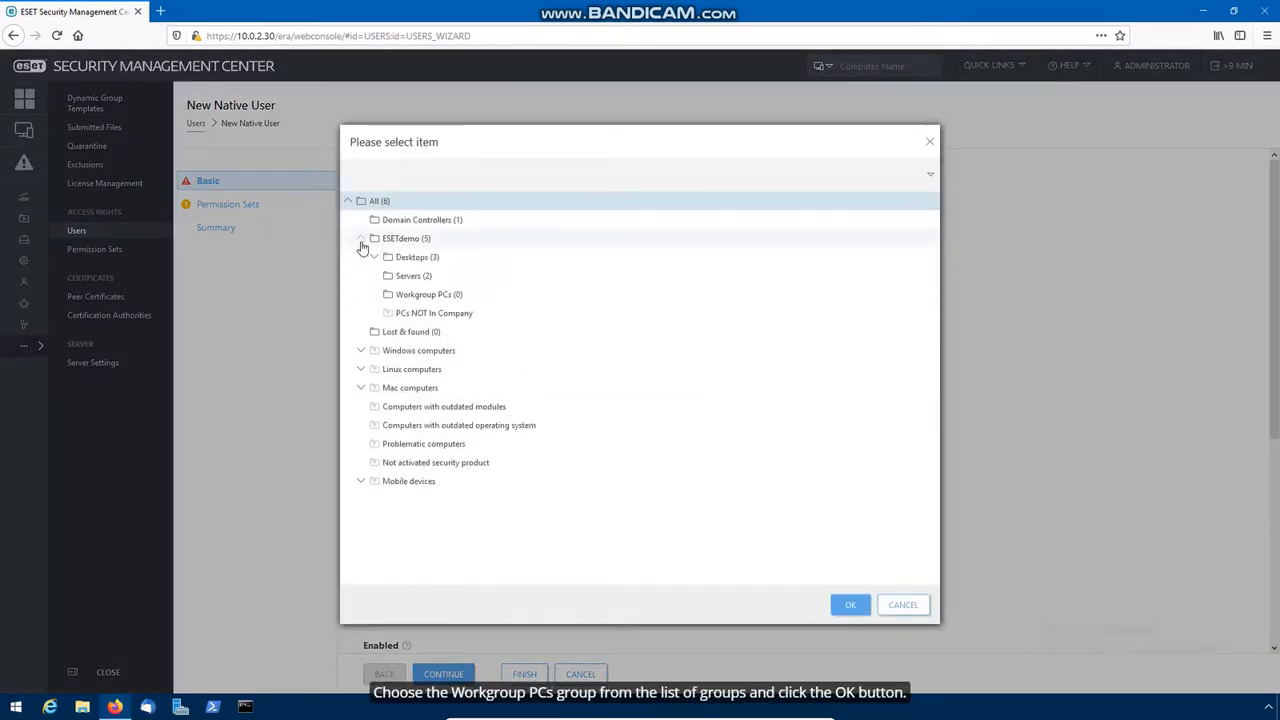
pyautogui.click(408, 297)
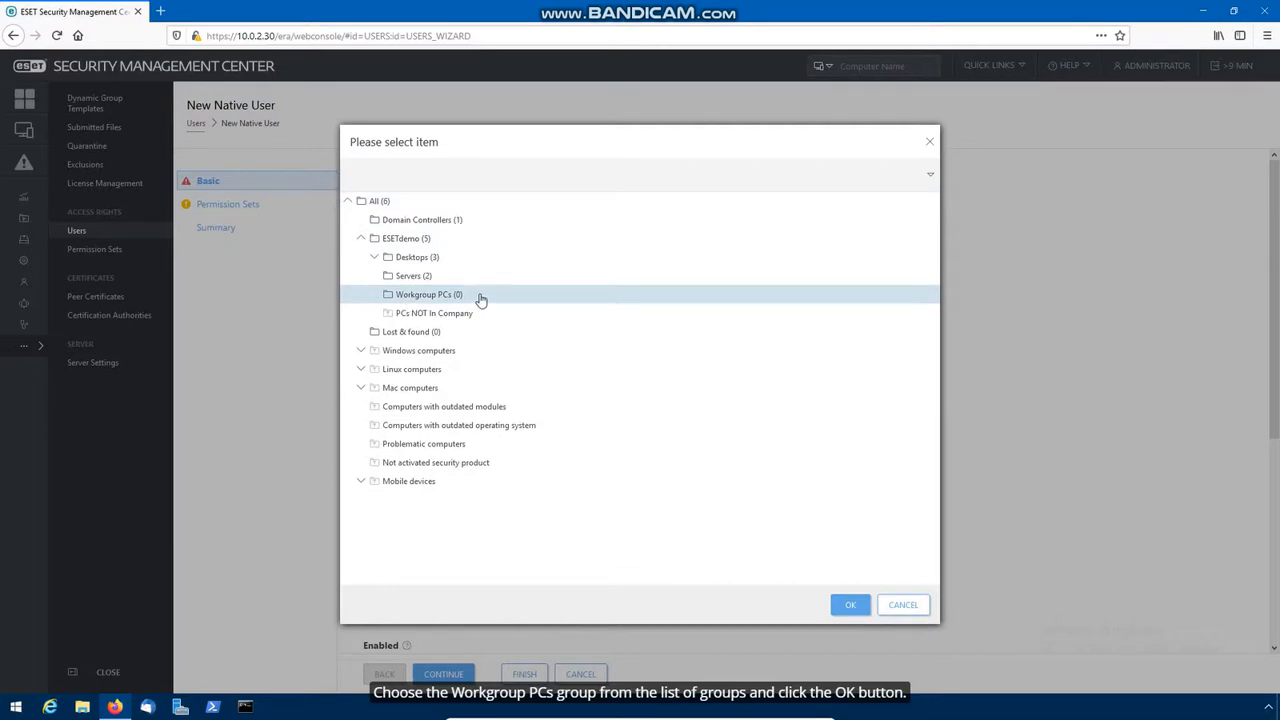
pyautogui.click(850, 605)
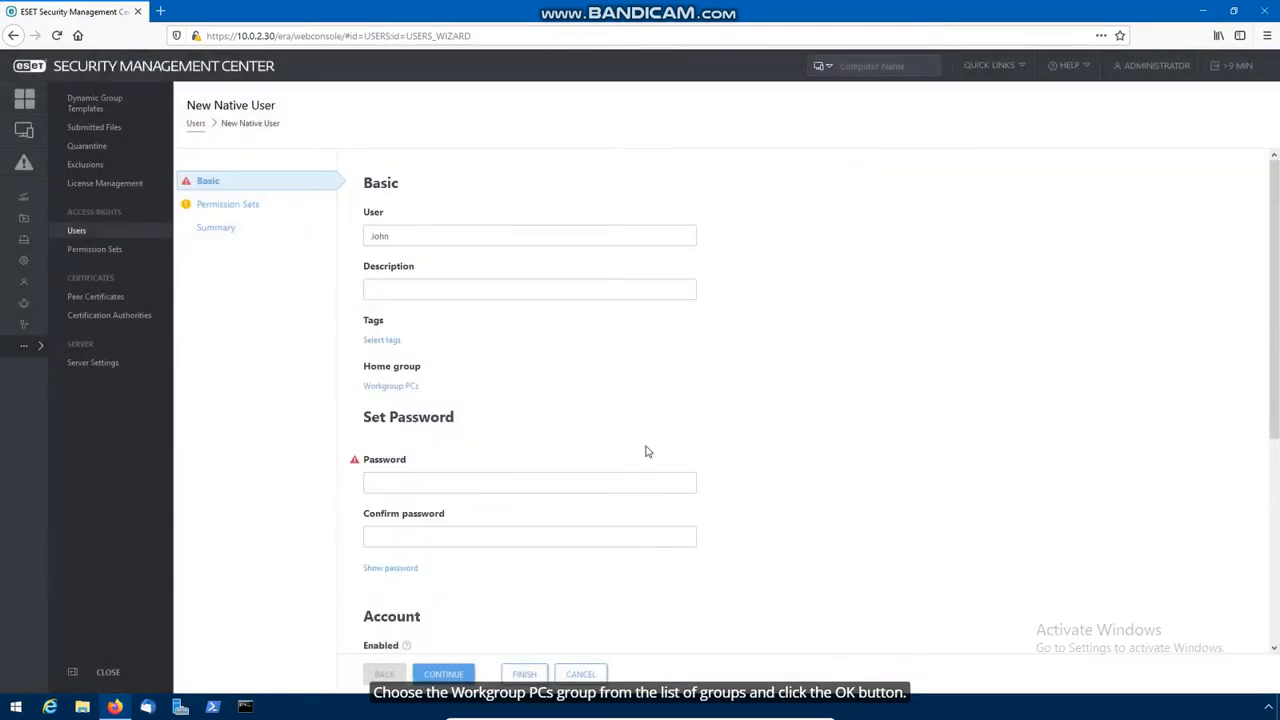
# Step: Enter and confirm the account password, turn off required password change, and finish
pyautogui.click(555, 485)
pyautogui.write('E')
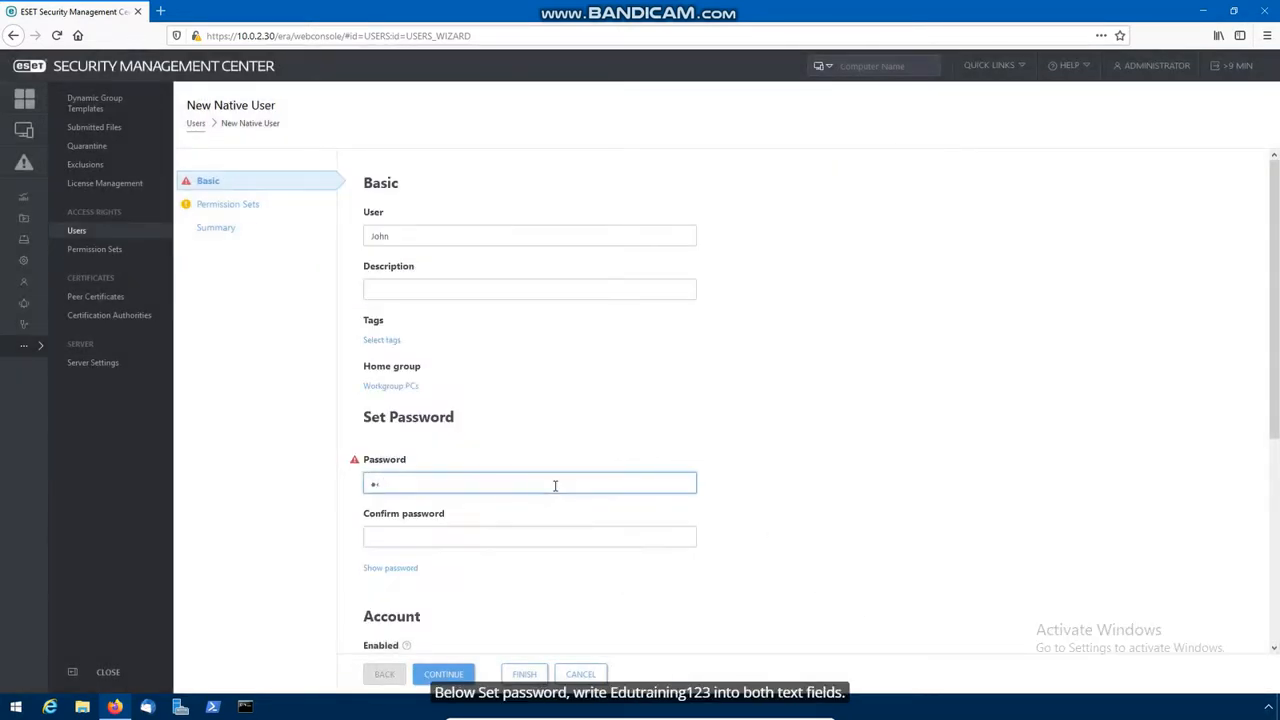
pyautogui.write('dutraining123')
pyautogui.click(554, 535)
pyautogui.write('Edutraining123')
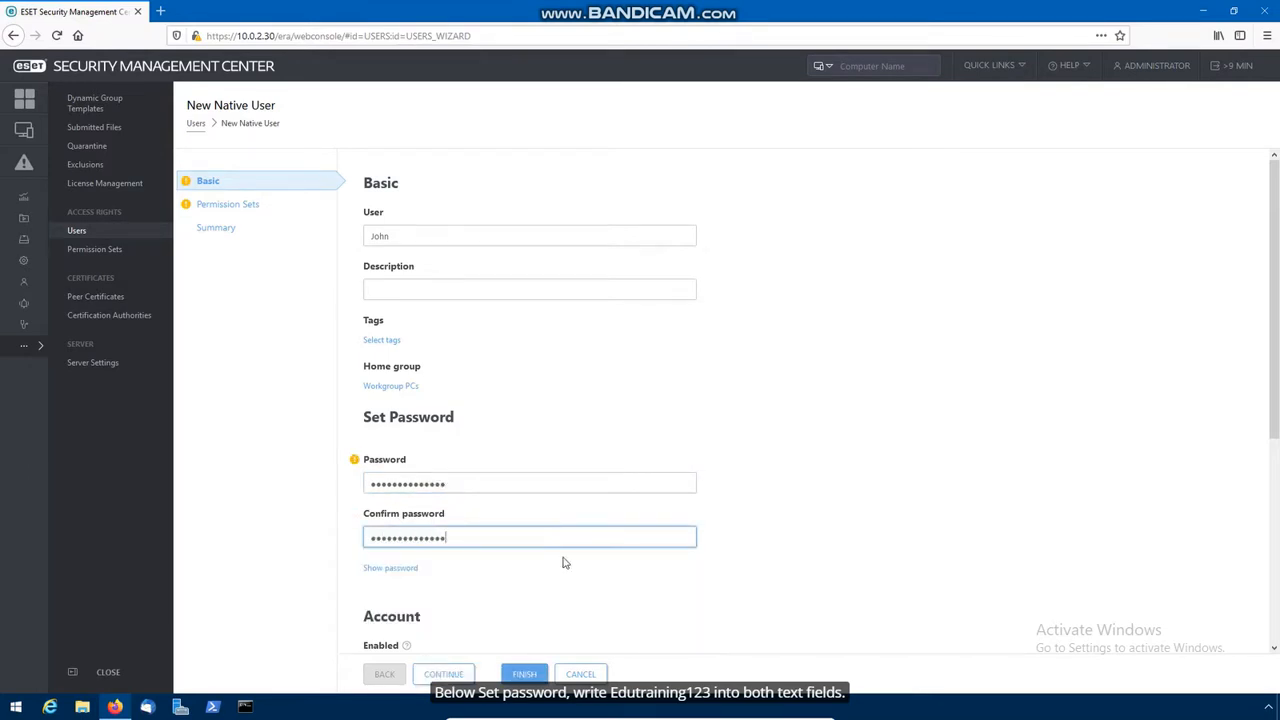
pyautogui.scroll(-2, 563, 560)
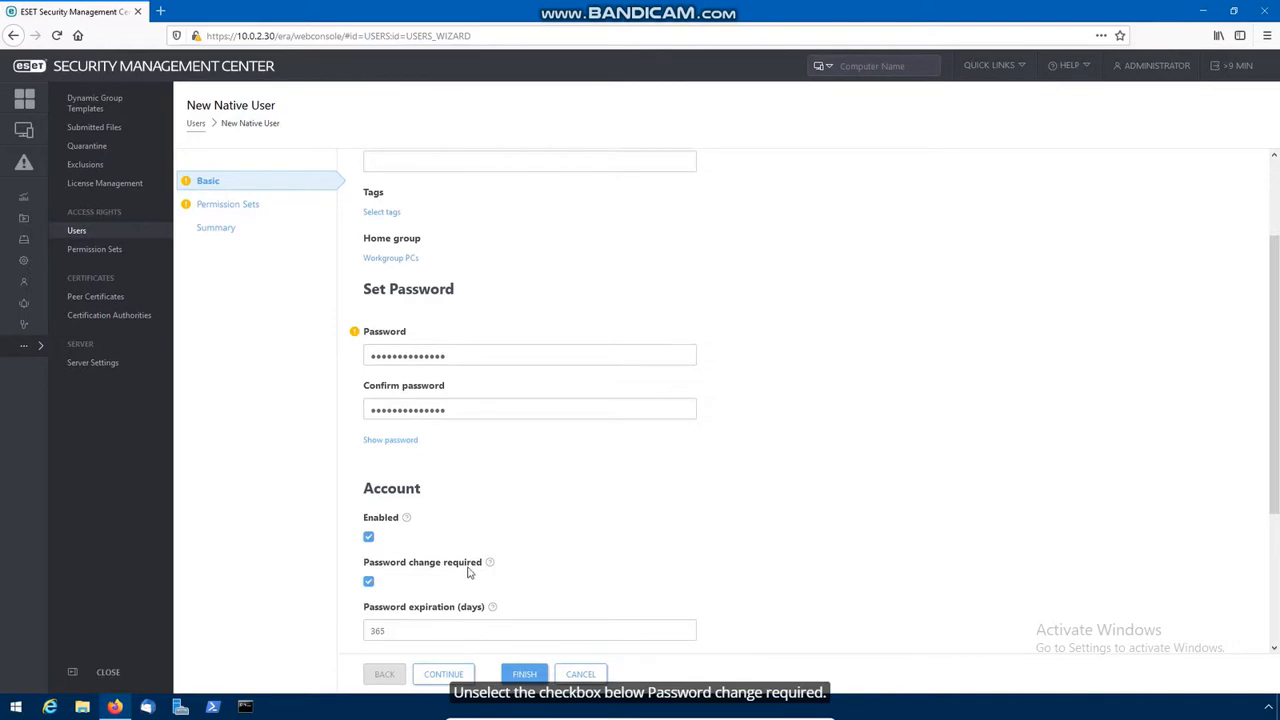
pyautogui.click(369, 584)
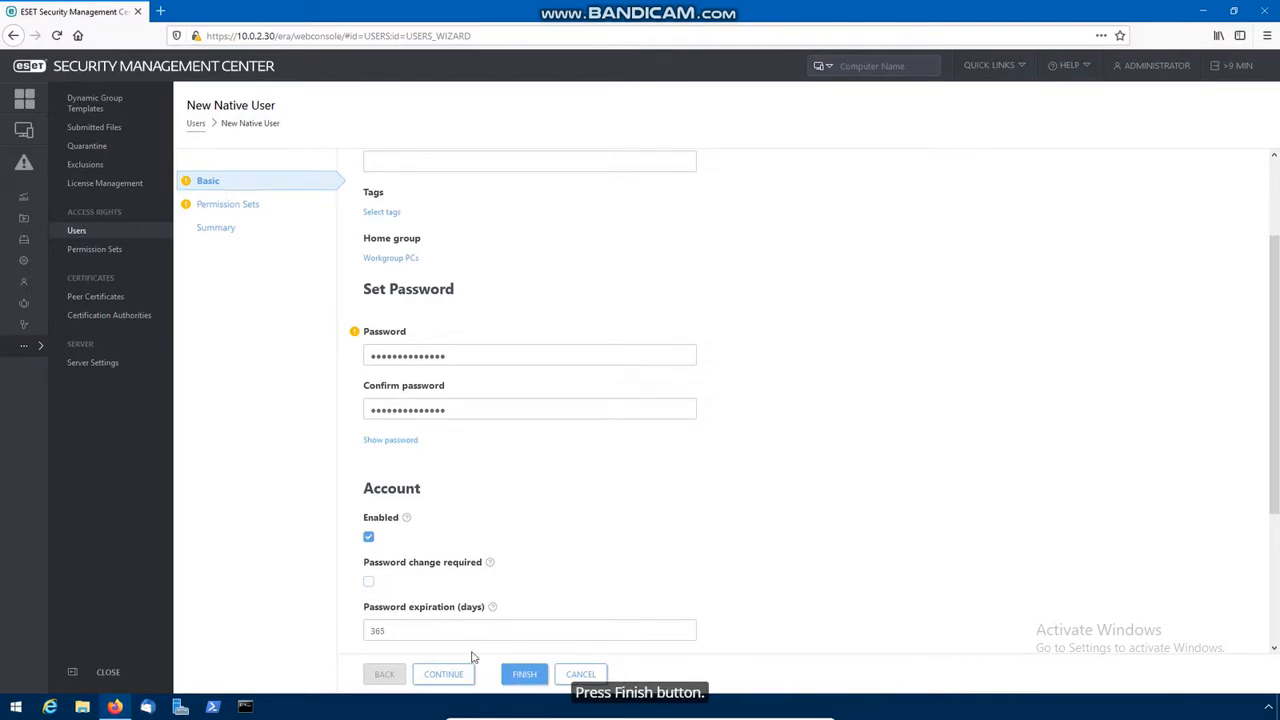
pyautogui.click(518, 677)
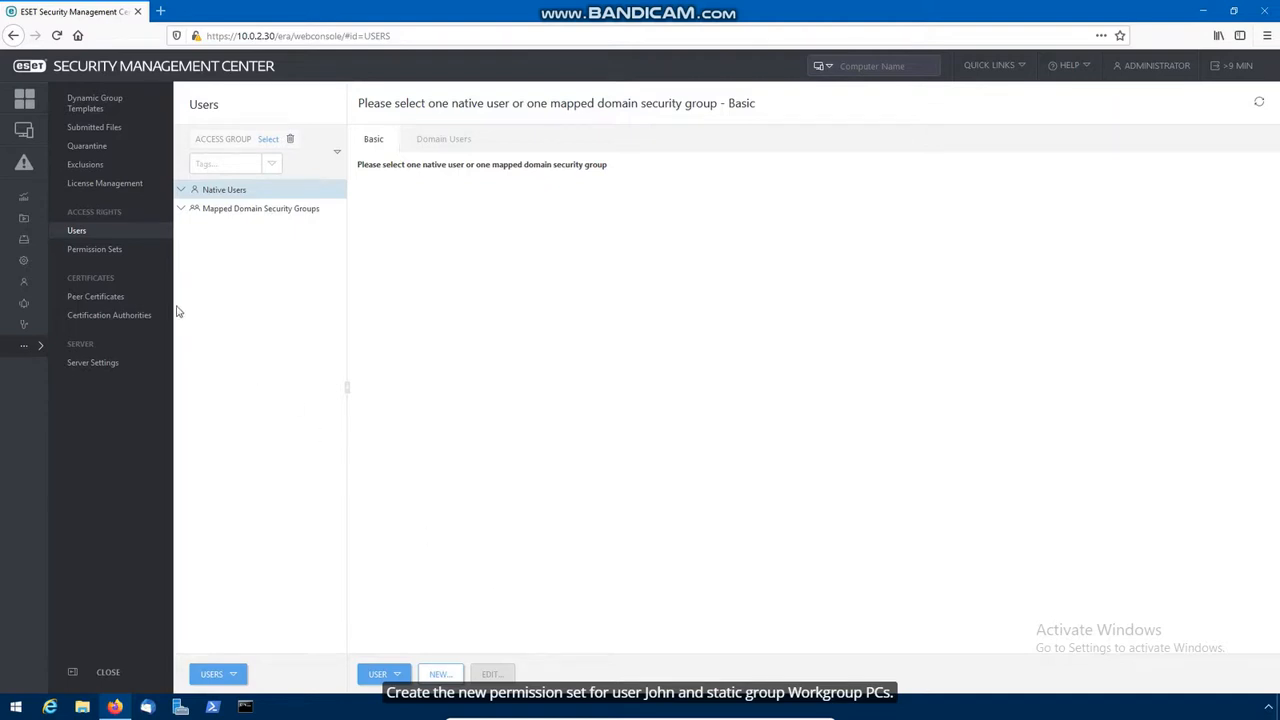
# Step: Start a new Workgroup permission set that covers the Workgroup PCs static group
pyautogui.click(100, 250)
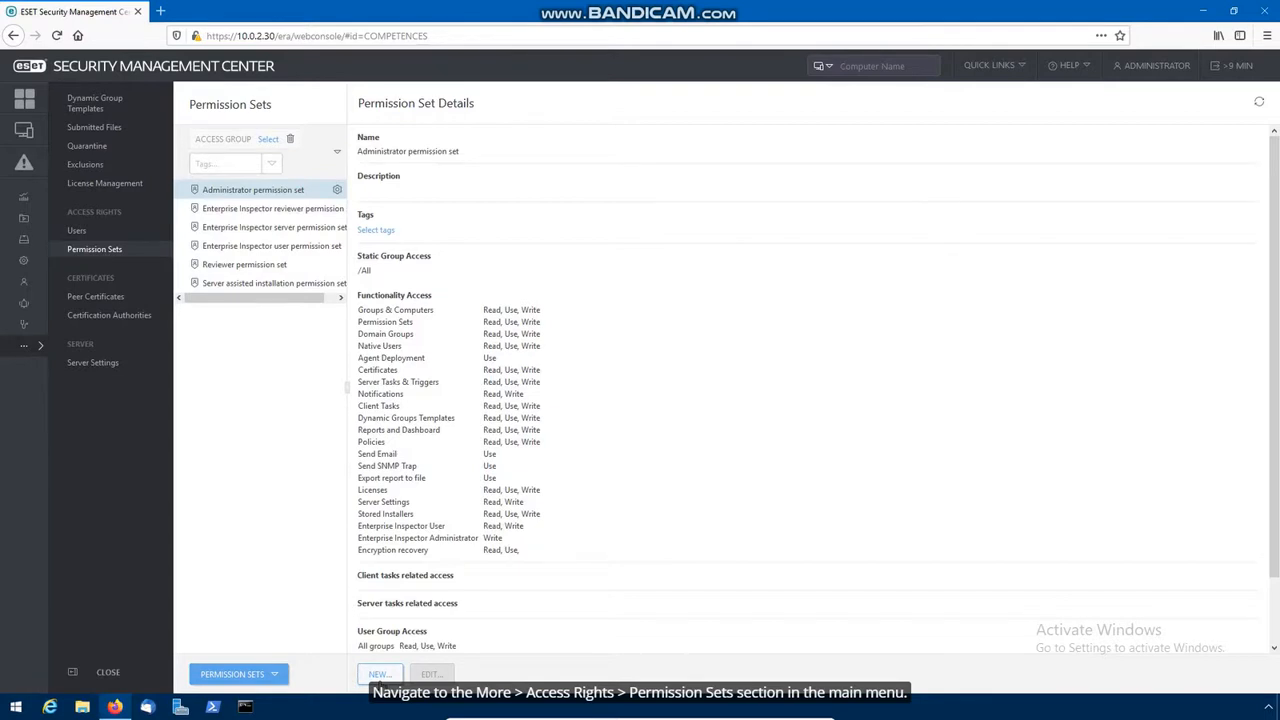
pyautogui.click(379, 675)
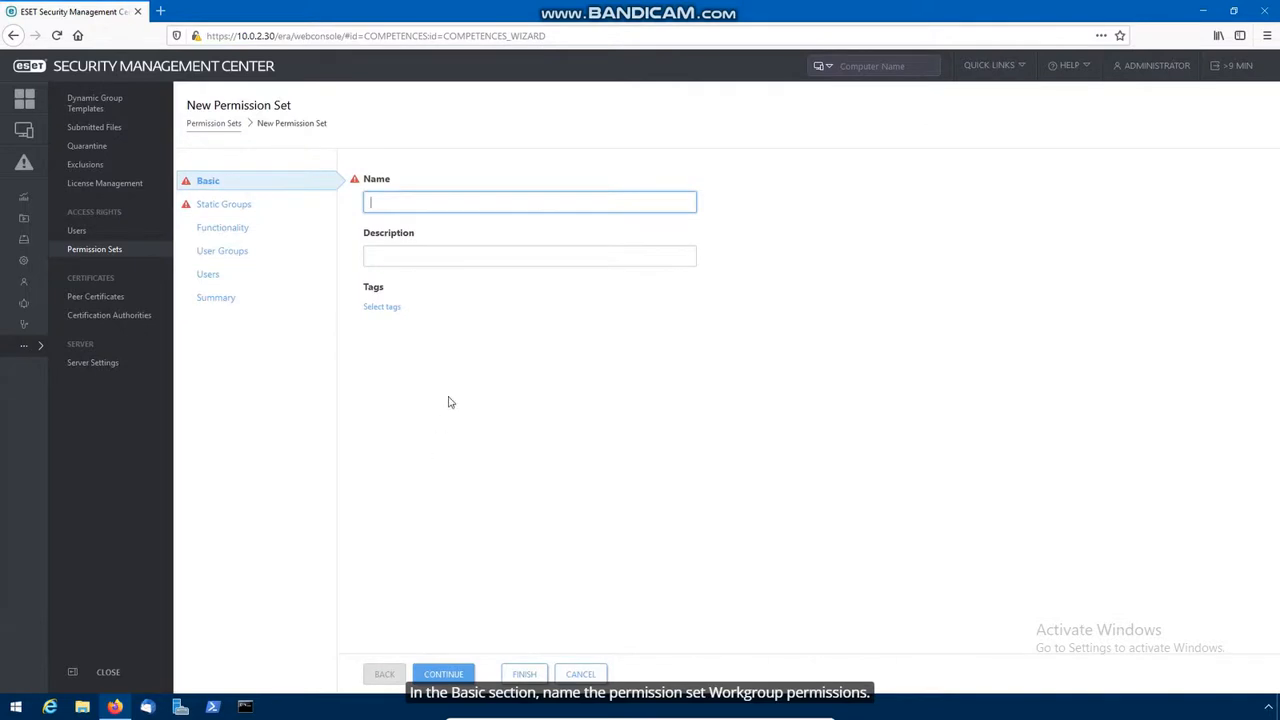
pyautogui.write('Workgroup permissions')
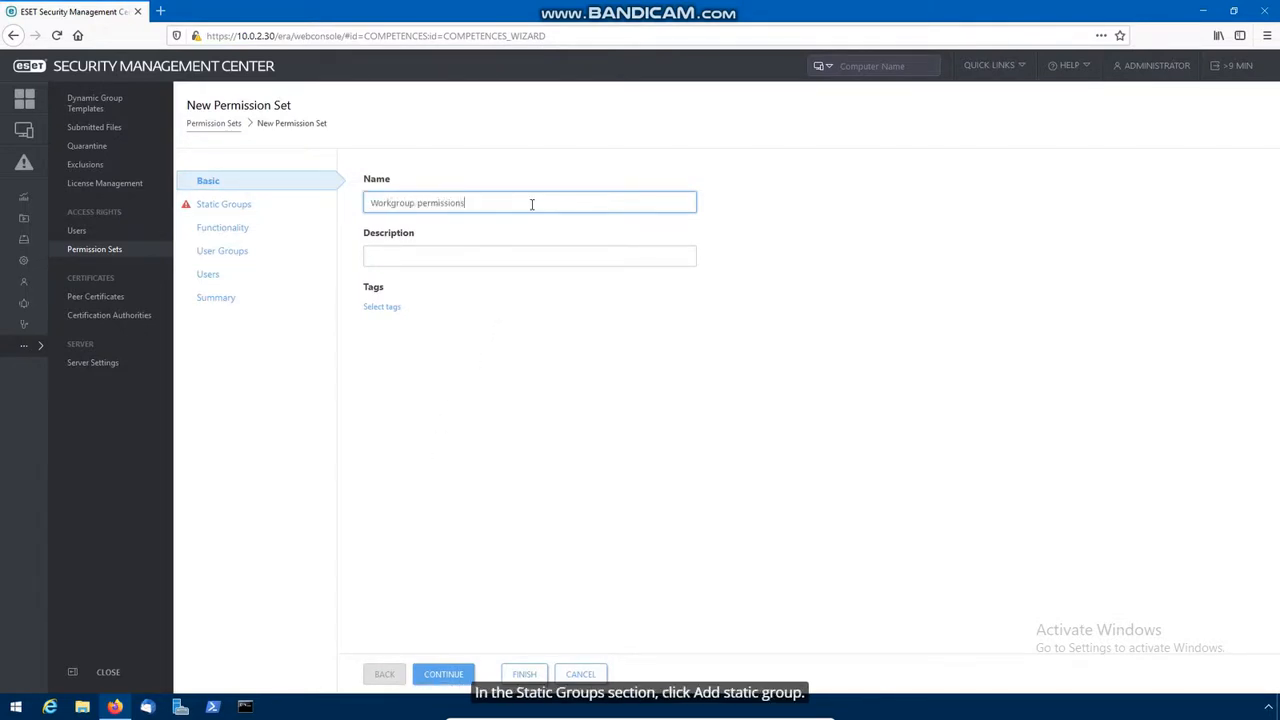
pyautogui.click(239, 208)
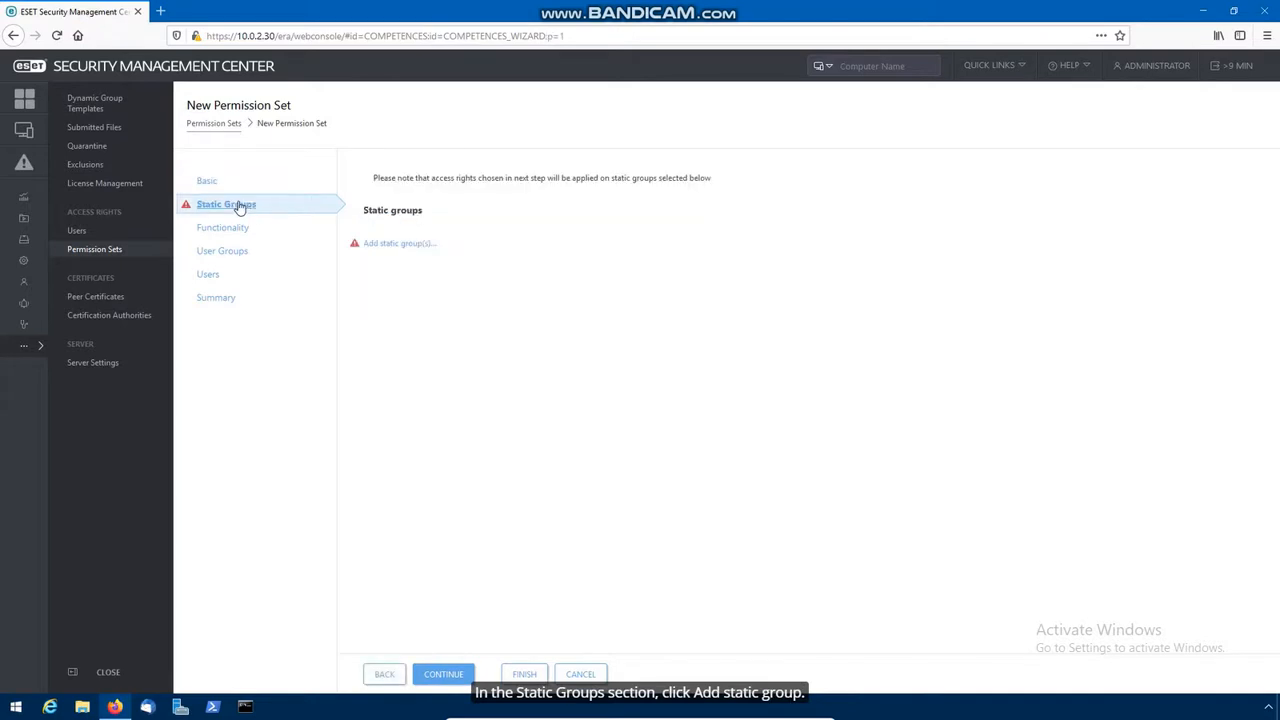
pyautogui.click(391, 245)
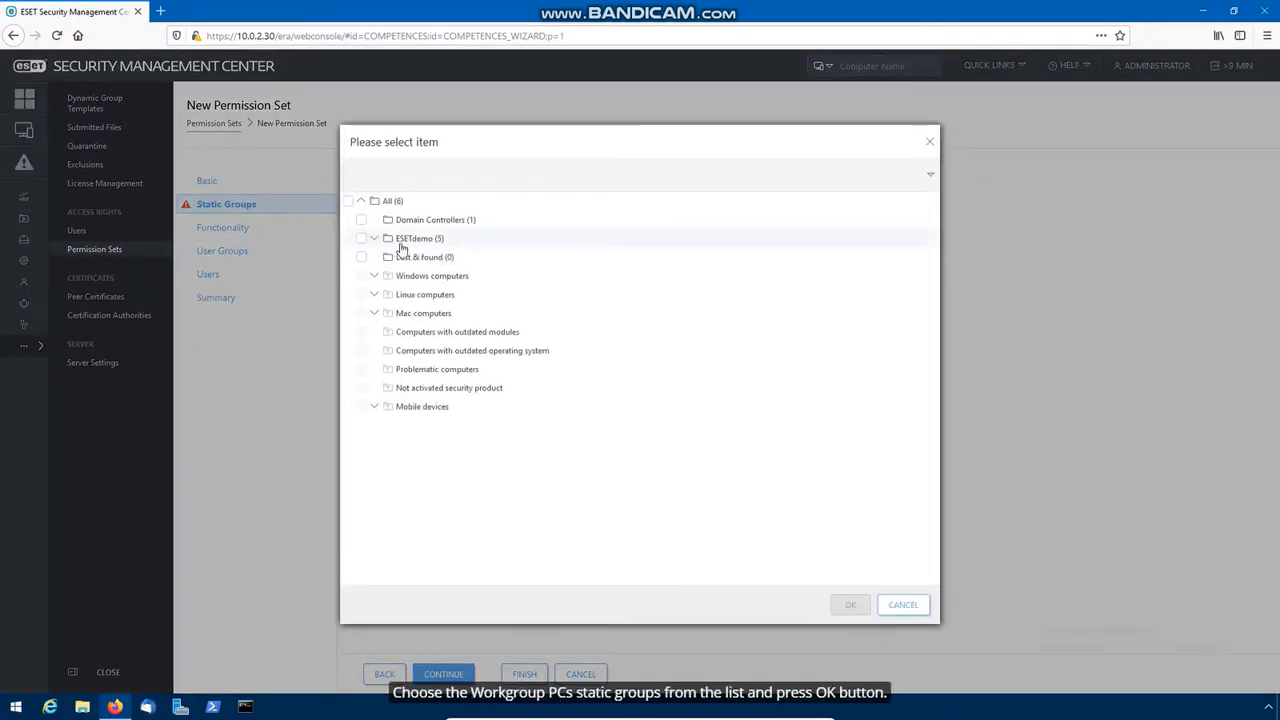
pyautogui.click(374, 238)
pyautogui.click(377, 295)
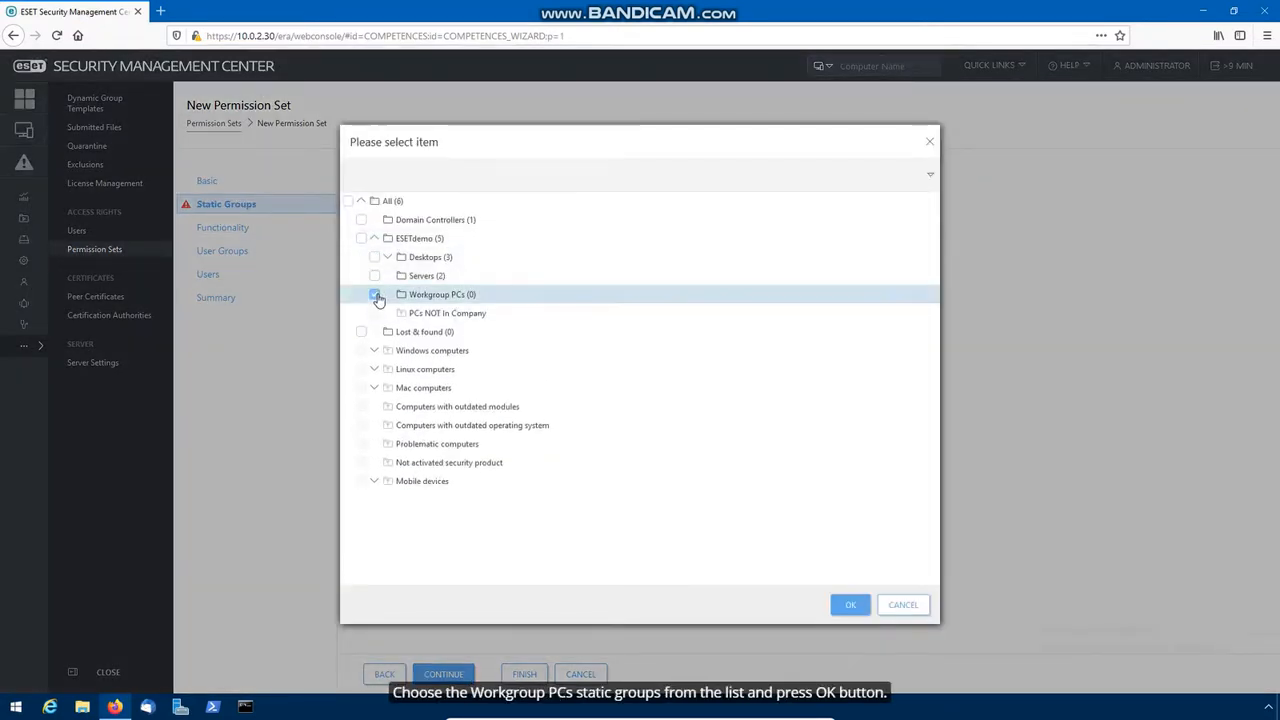
pyautogui.click(851, 606)
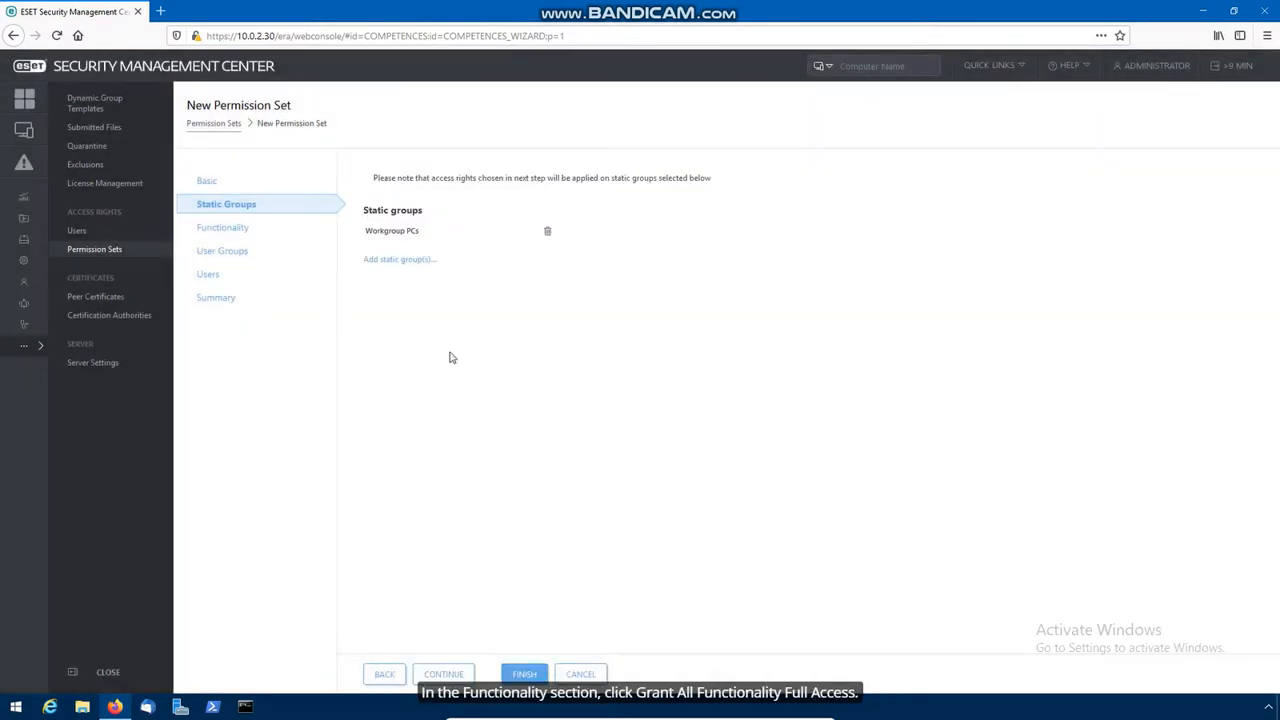
# Step: Grant full access to all functionality except Server Settings, assign the new user, and finish
pyautogui.click(238, 232)
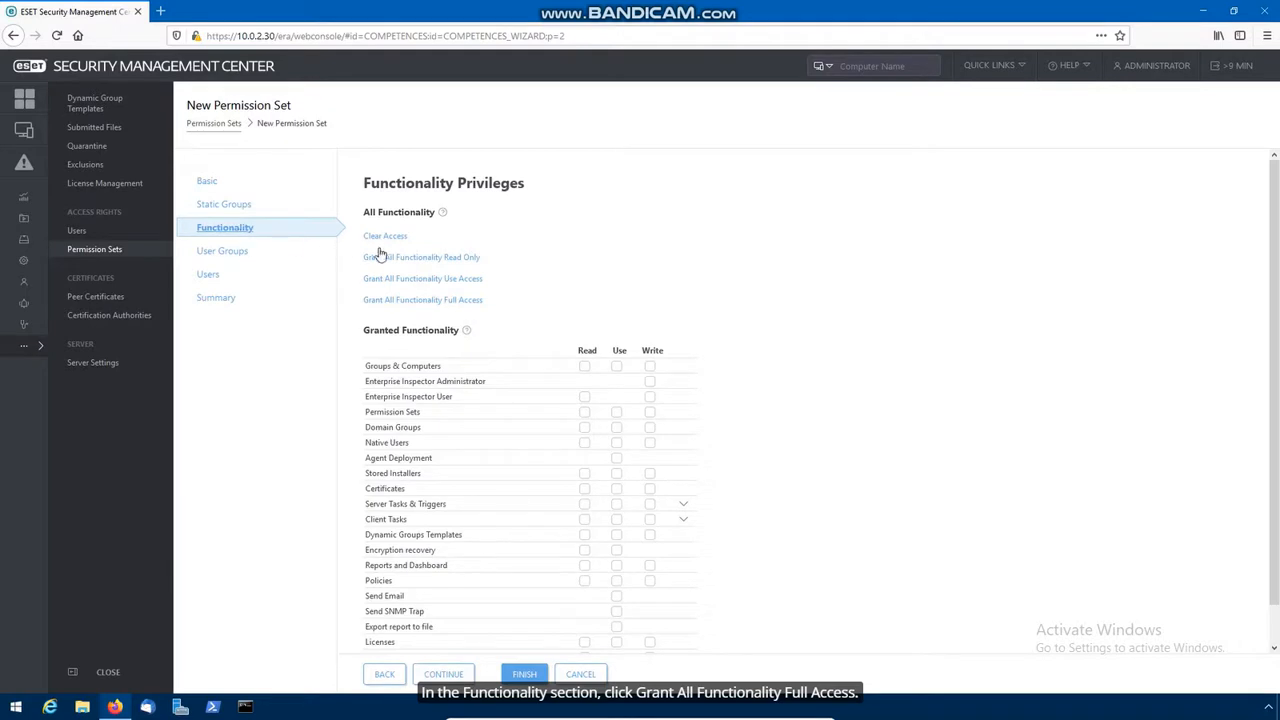
pyautogui.click(392, 301)
pyautogui.scroll(-1, 540, 400)
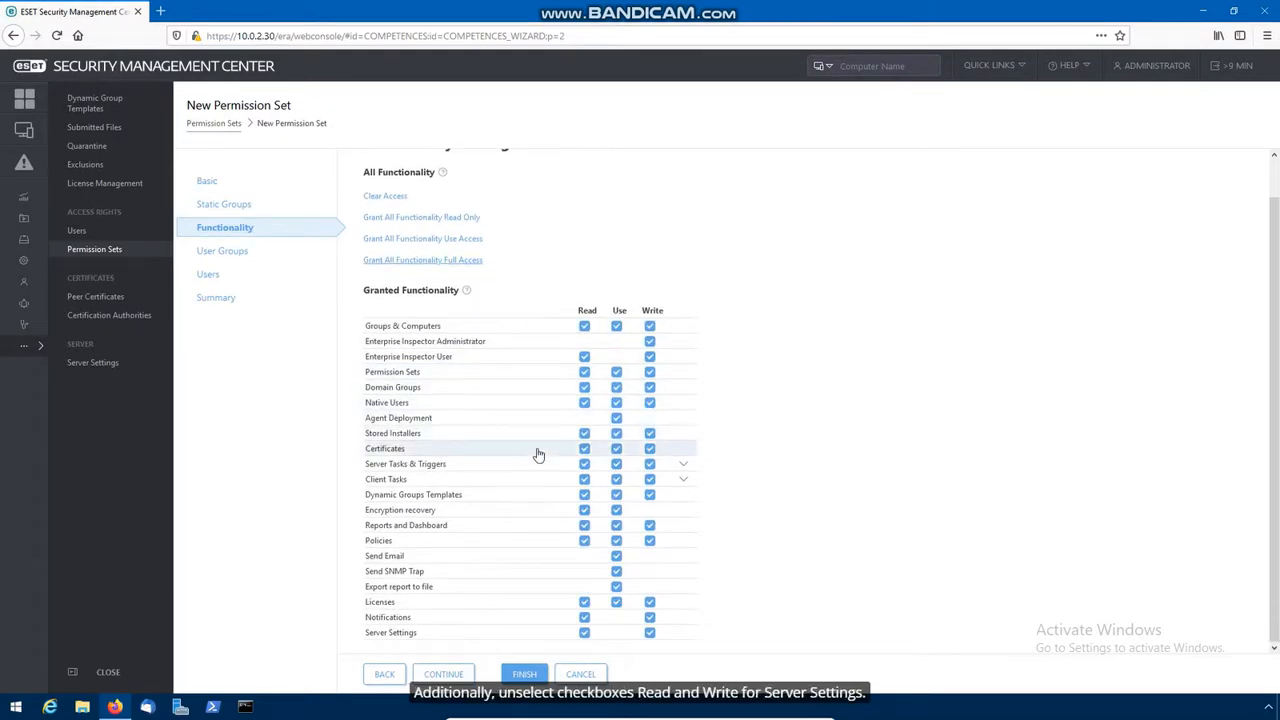
pyautogui.click(584, 633)
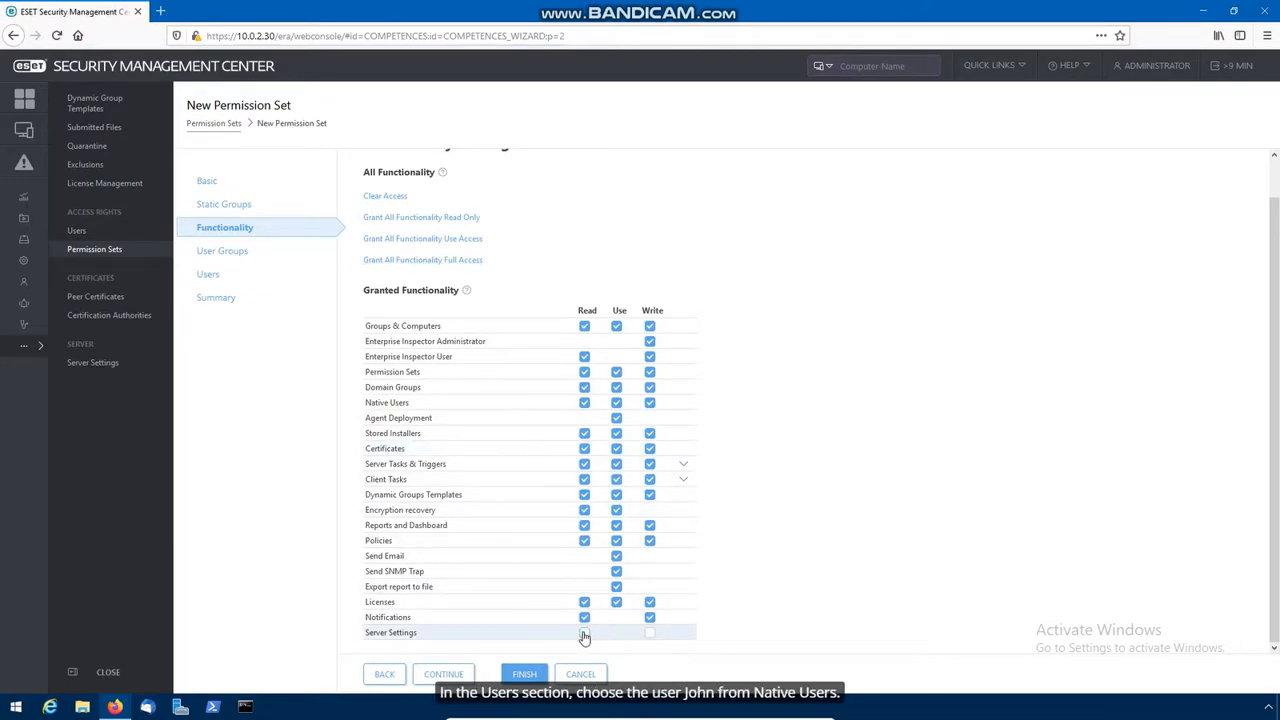
pyautogui.click(257, 280)
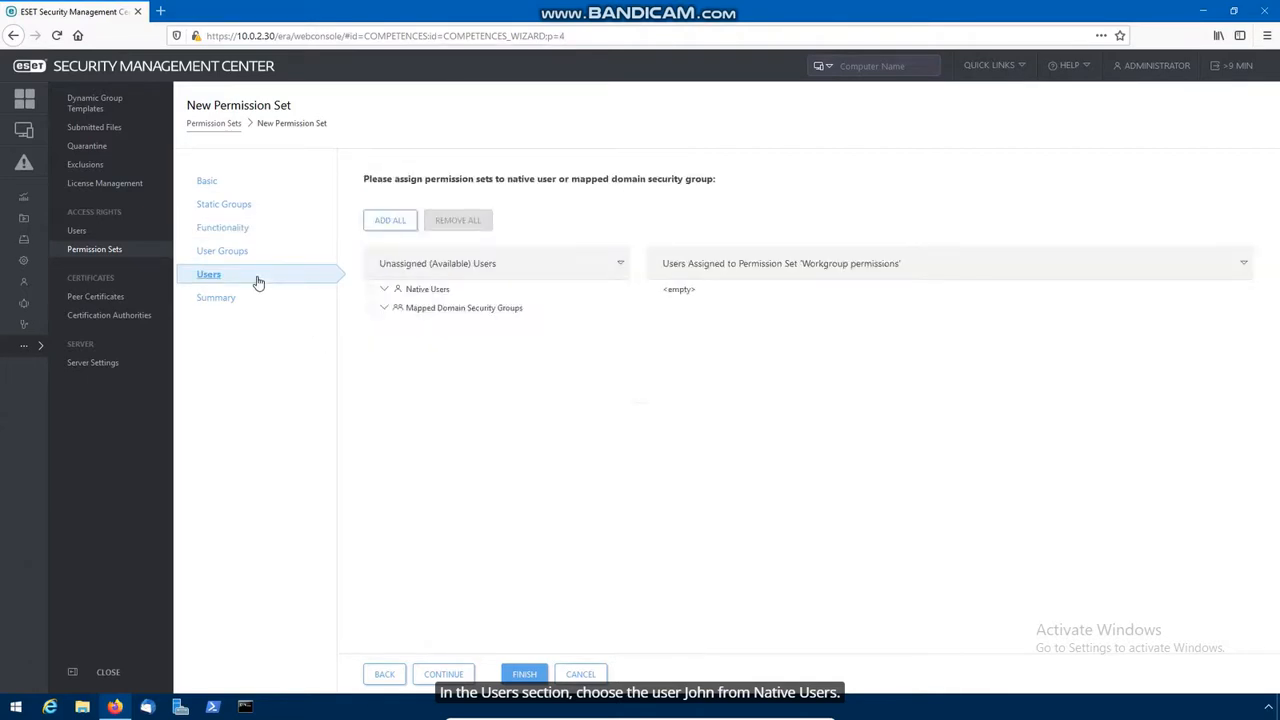
pyautogui.click(384, 289)
pyautogui.click(385, 327)
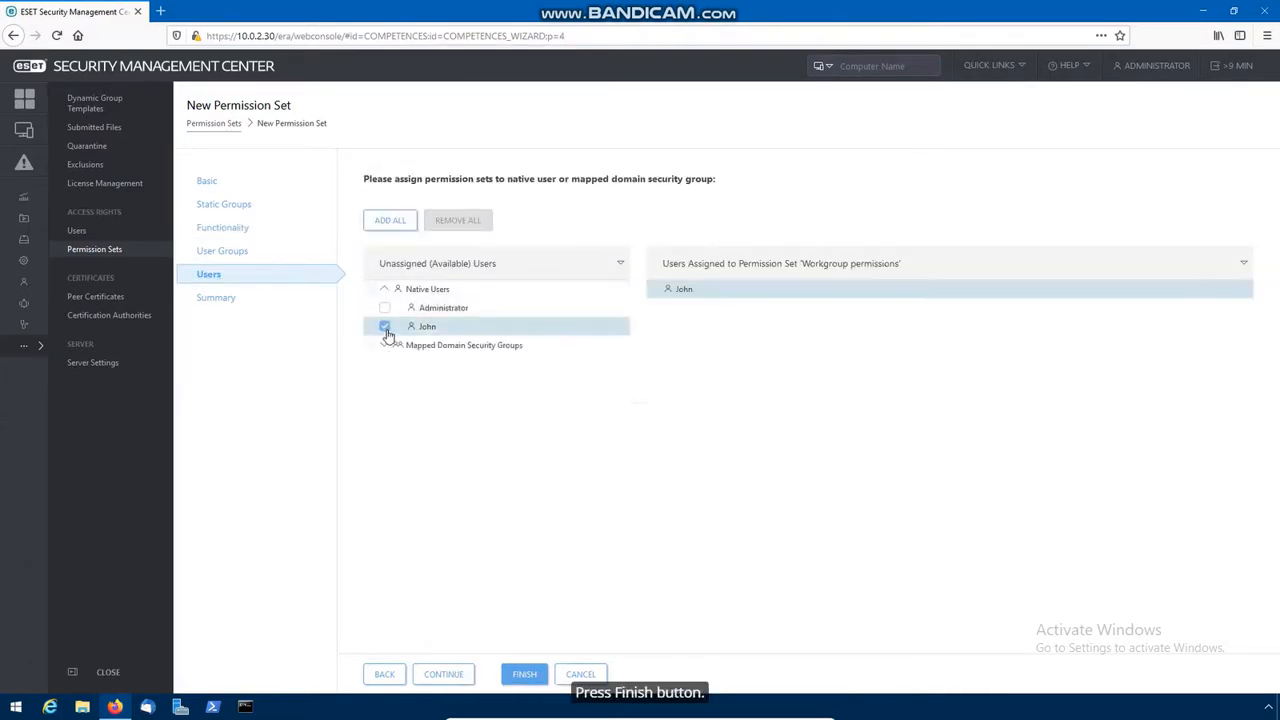
pyautogui.click(524, 675)
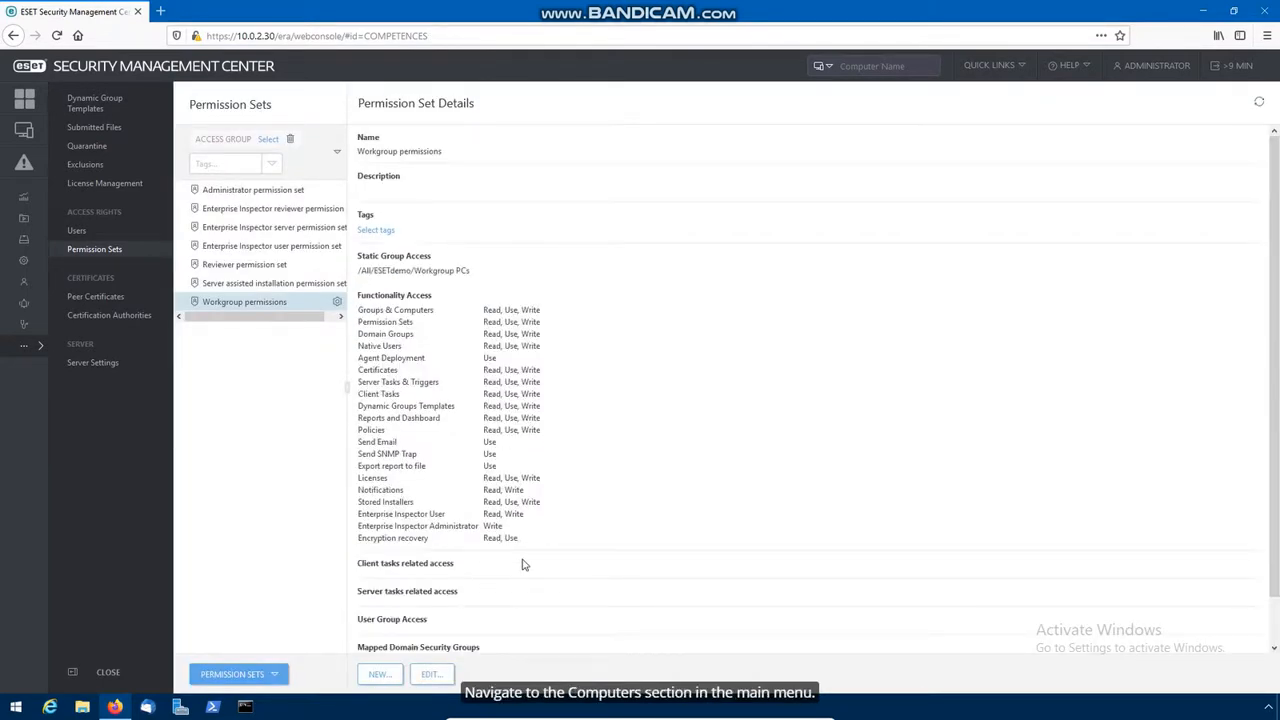
# Step: From the Computers page, create a static group named 'Shared objects' under All
pyautogui.click(43, 135)
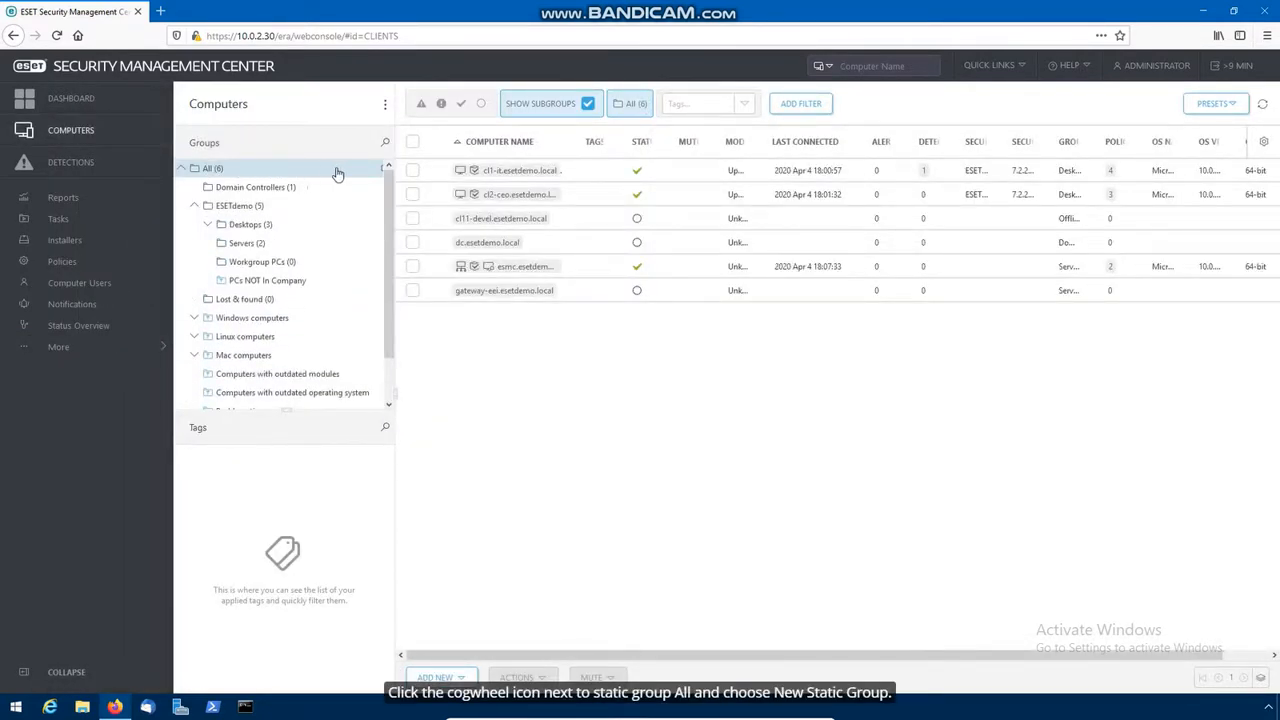
pyautogui.click(384, 170)
pyautogui.click(377, 216)
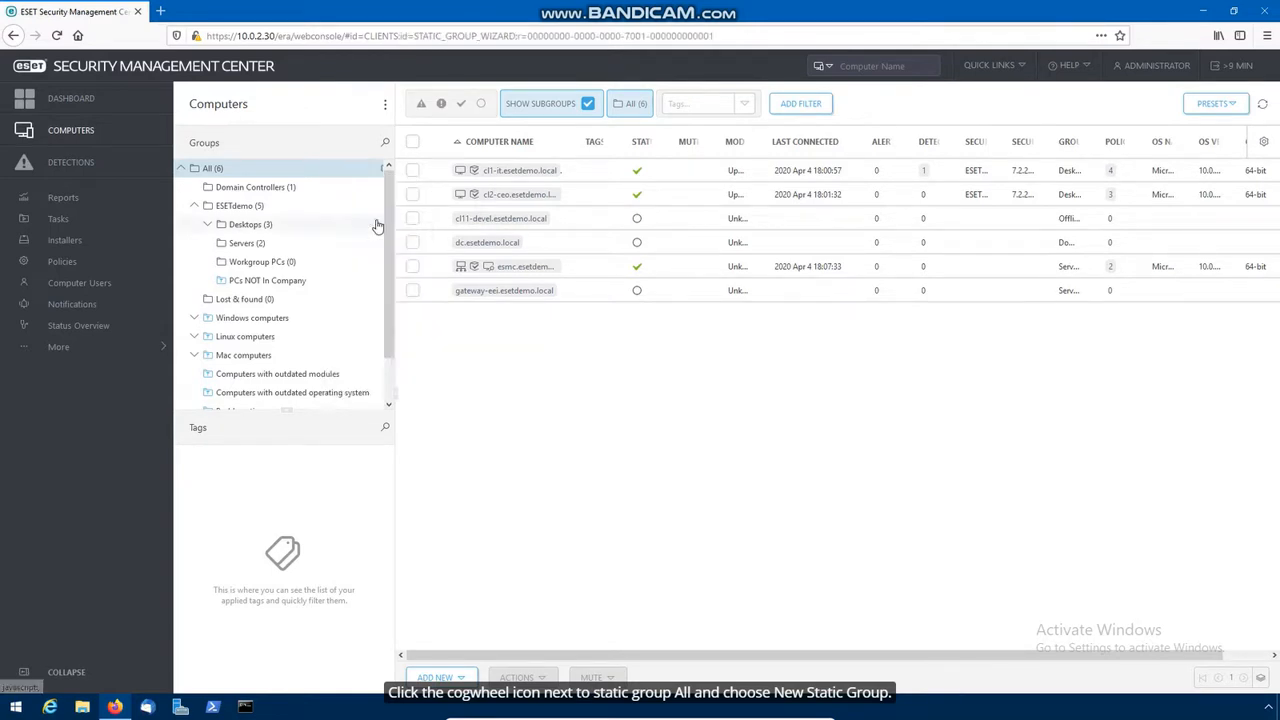
pyautogui.write('Shared objects')
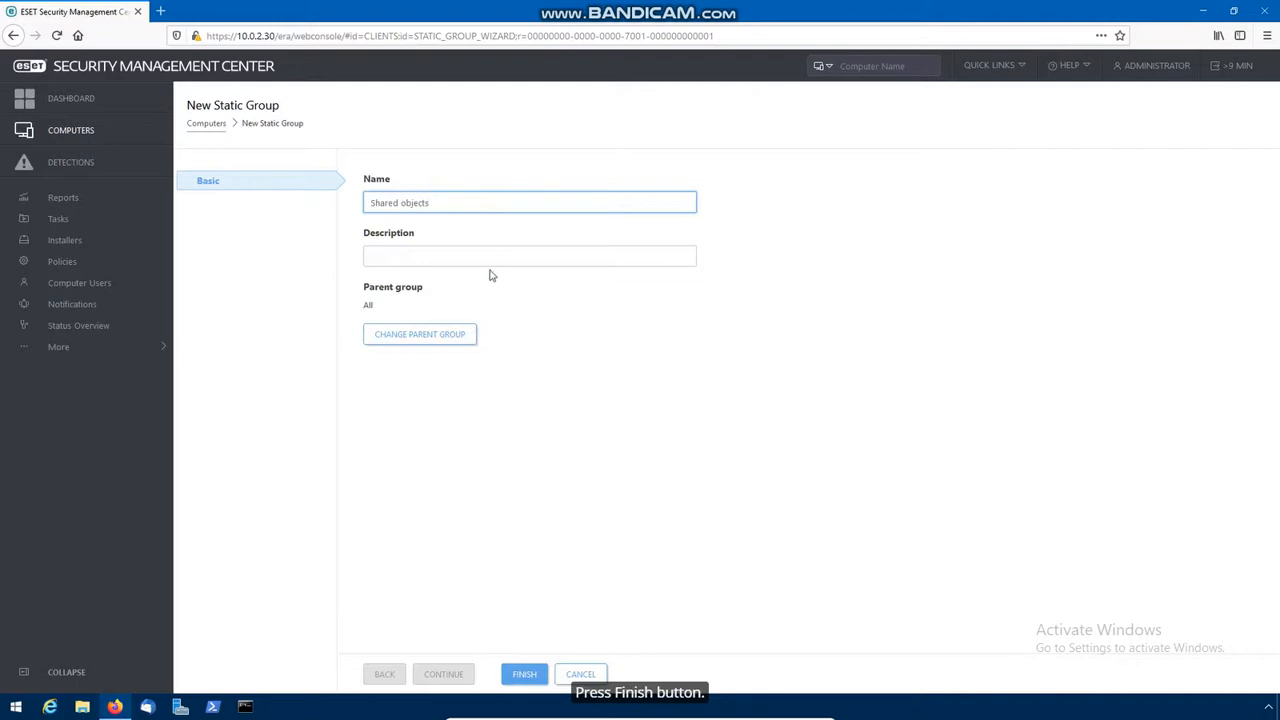
pyautogui.click(528, 676)
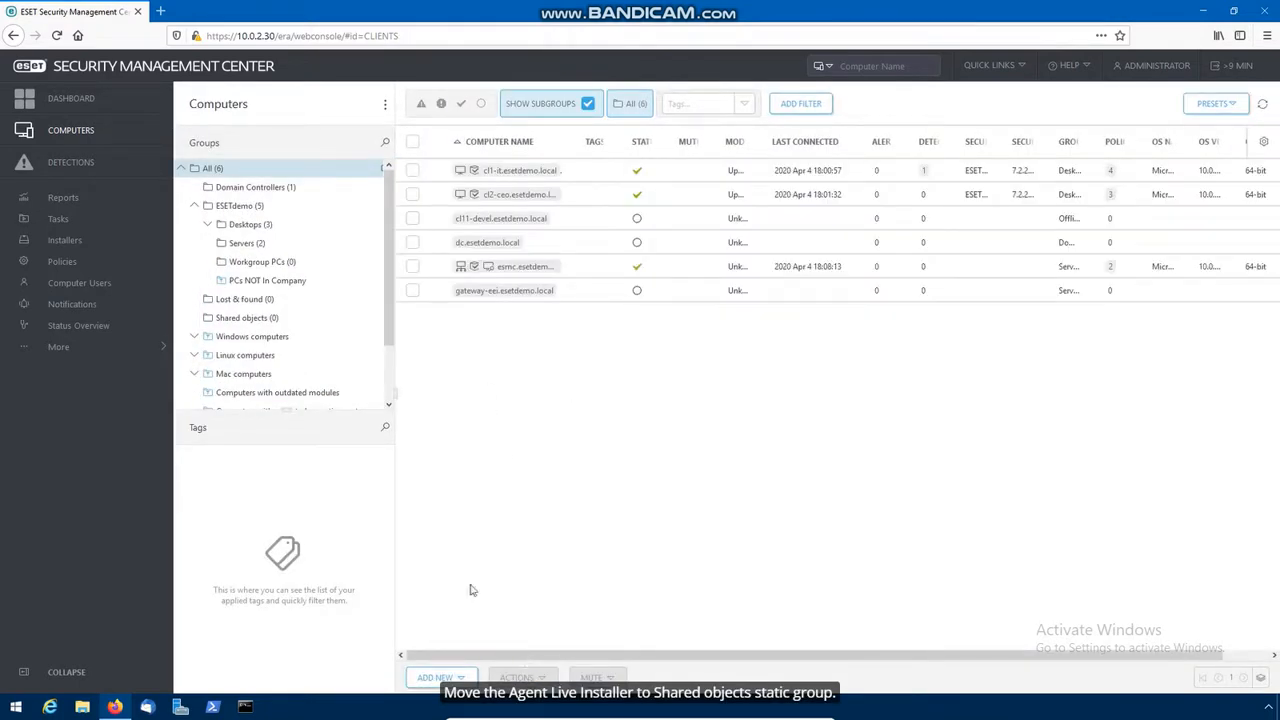
# Step: Move the Agent Live Installer into the Shared objects access group
pyautogui.click(118, 242)
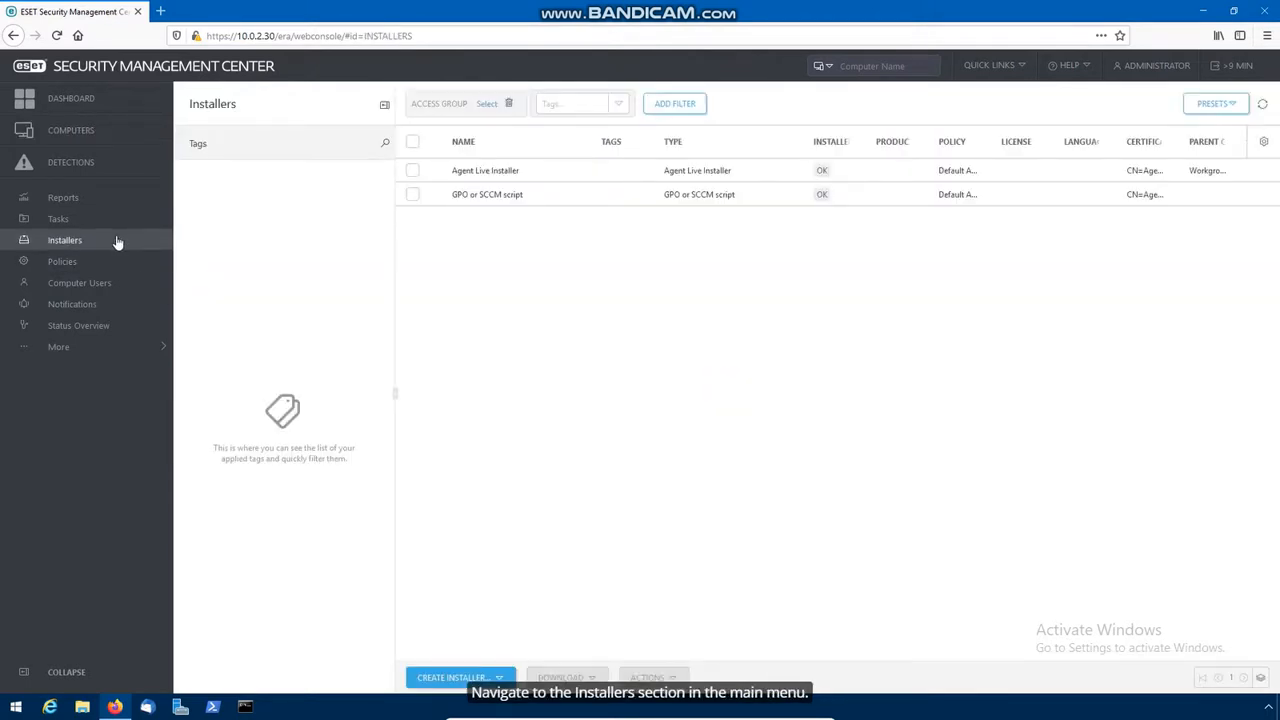
pyautogui.click(482, 174)
pyautogui.moveTo(484, 282)
pyautogui.click(561, 286)
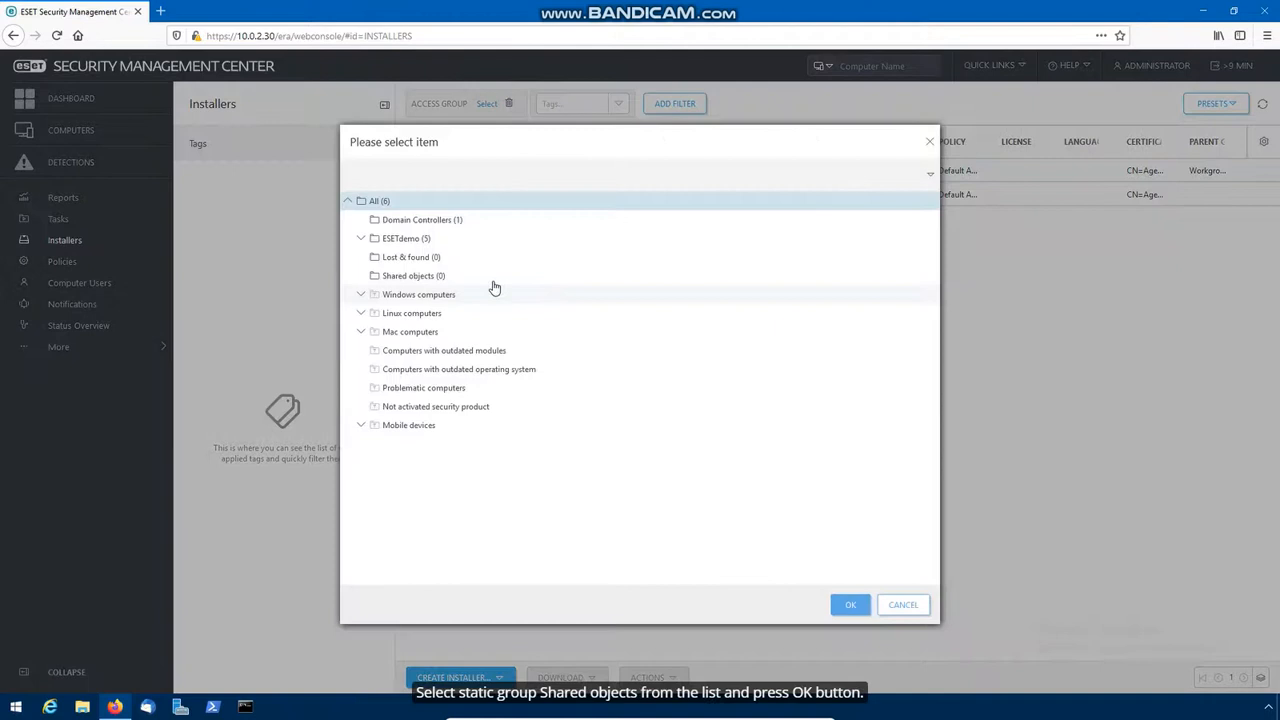
pyautogui.click(458, 277)
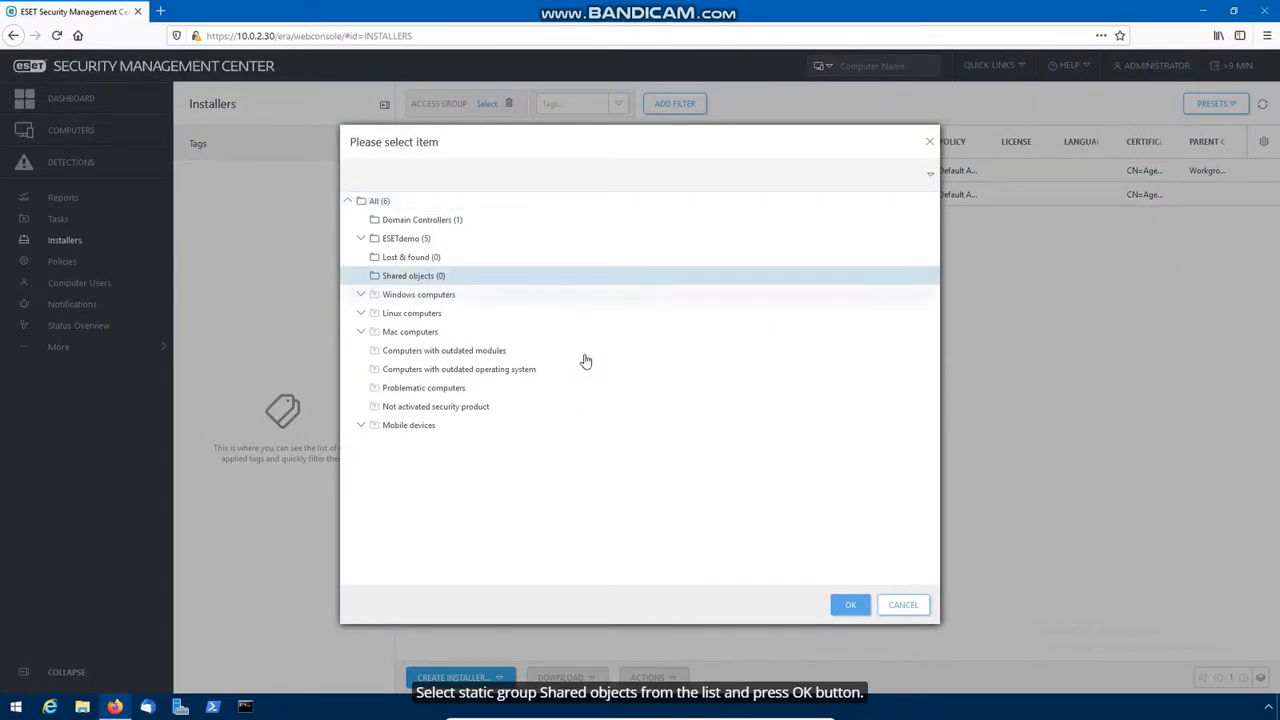
pyautogui.click(855, 607)
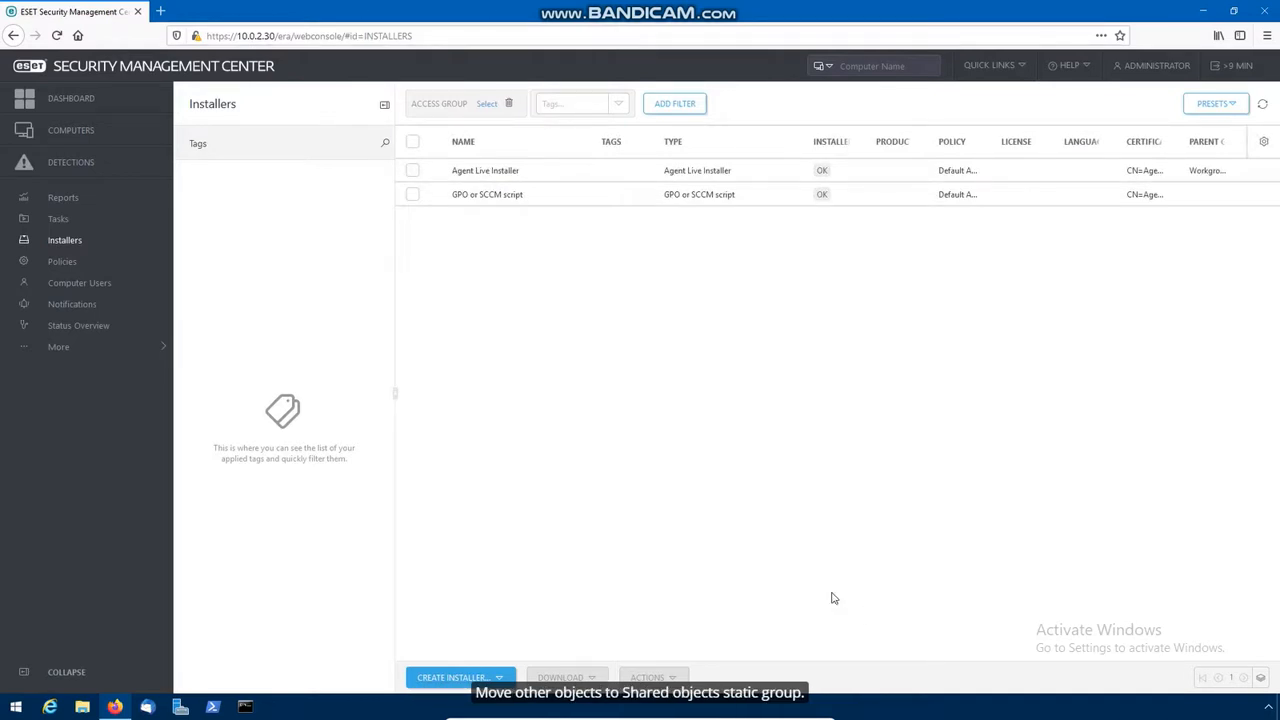
pyautogui.click(130, 349)
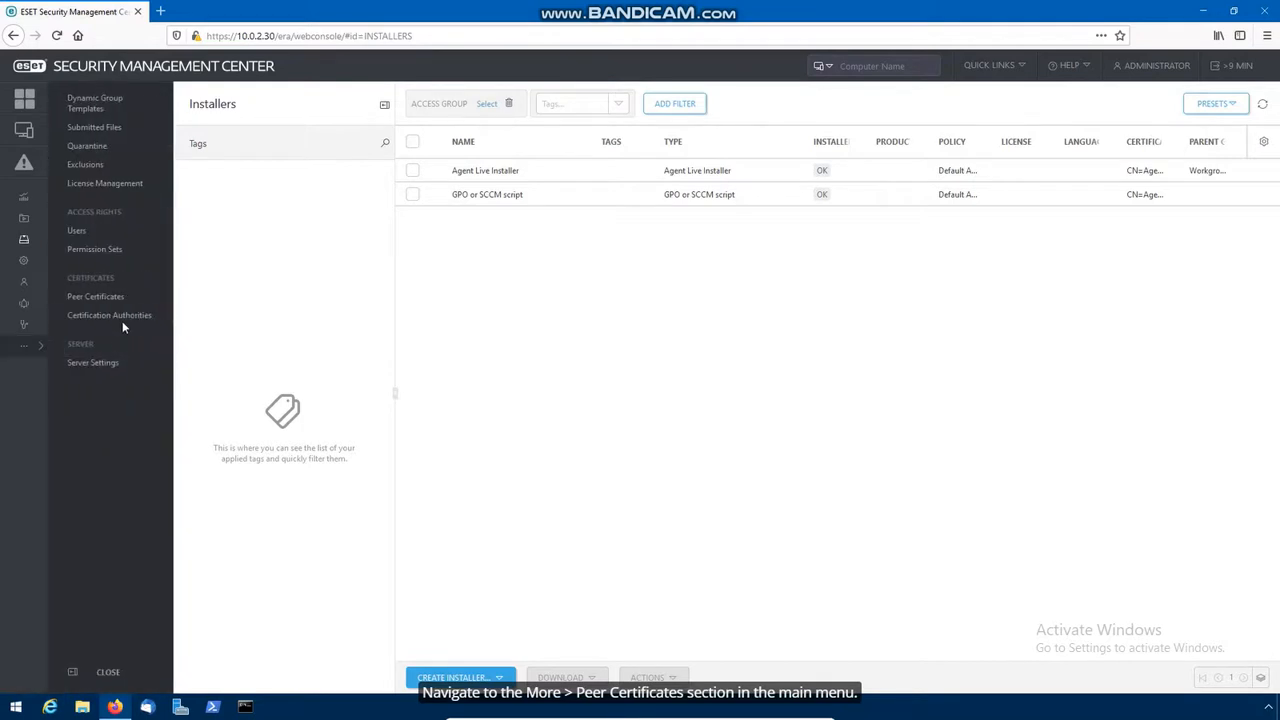
# Step: Move the Agent certificate in Peer Certificates into the Shared objects access group
pyautogui.click(122, 300)
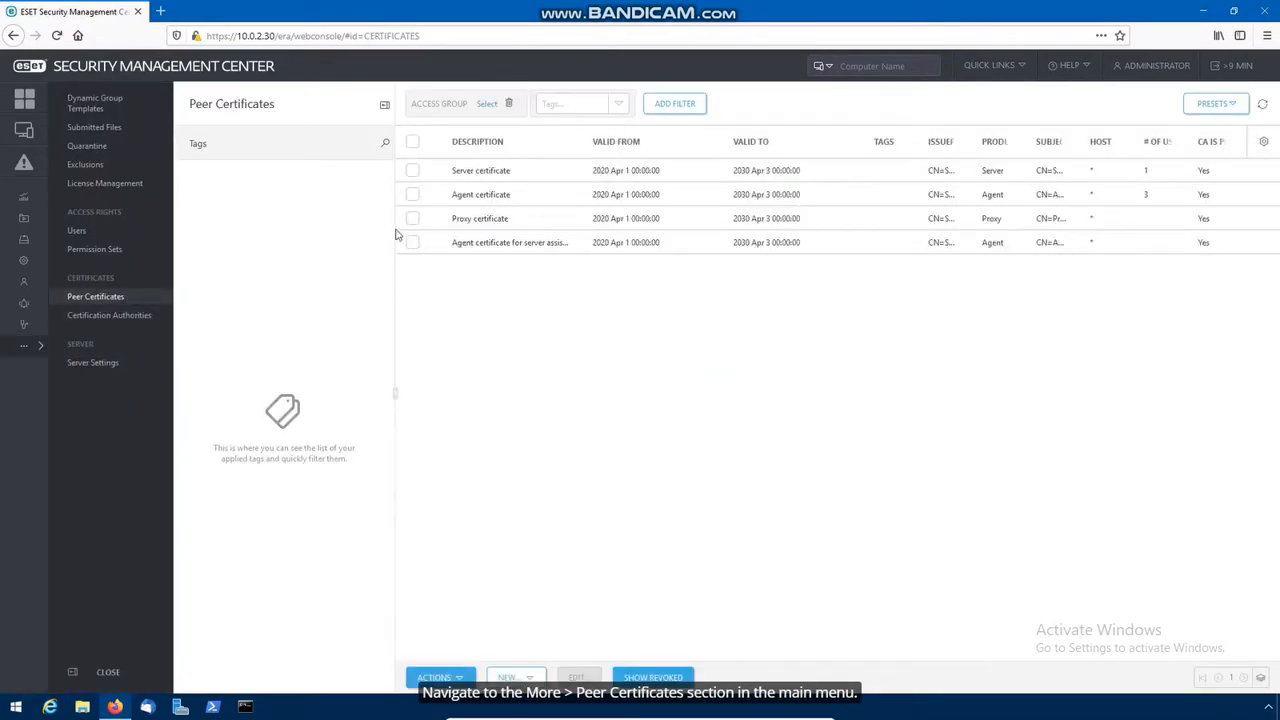
pyautogui.click(477, 197)
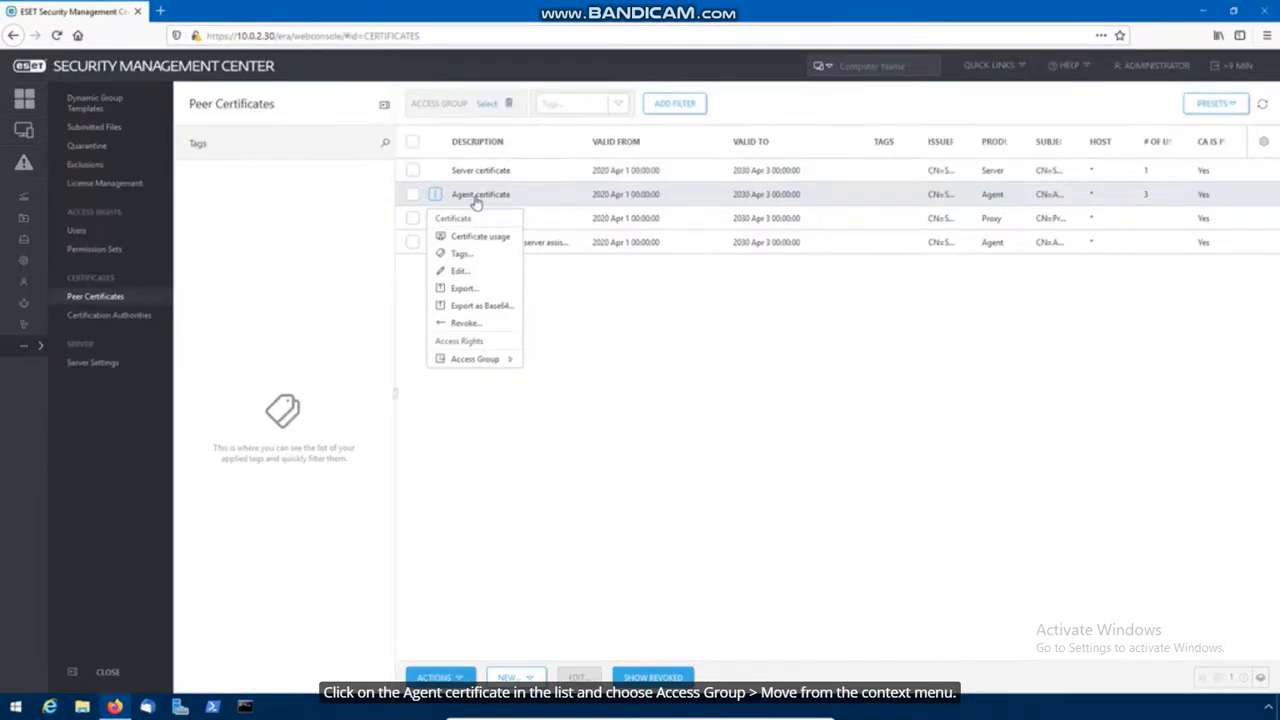
pyautogui.moveTo(472, 362)
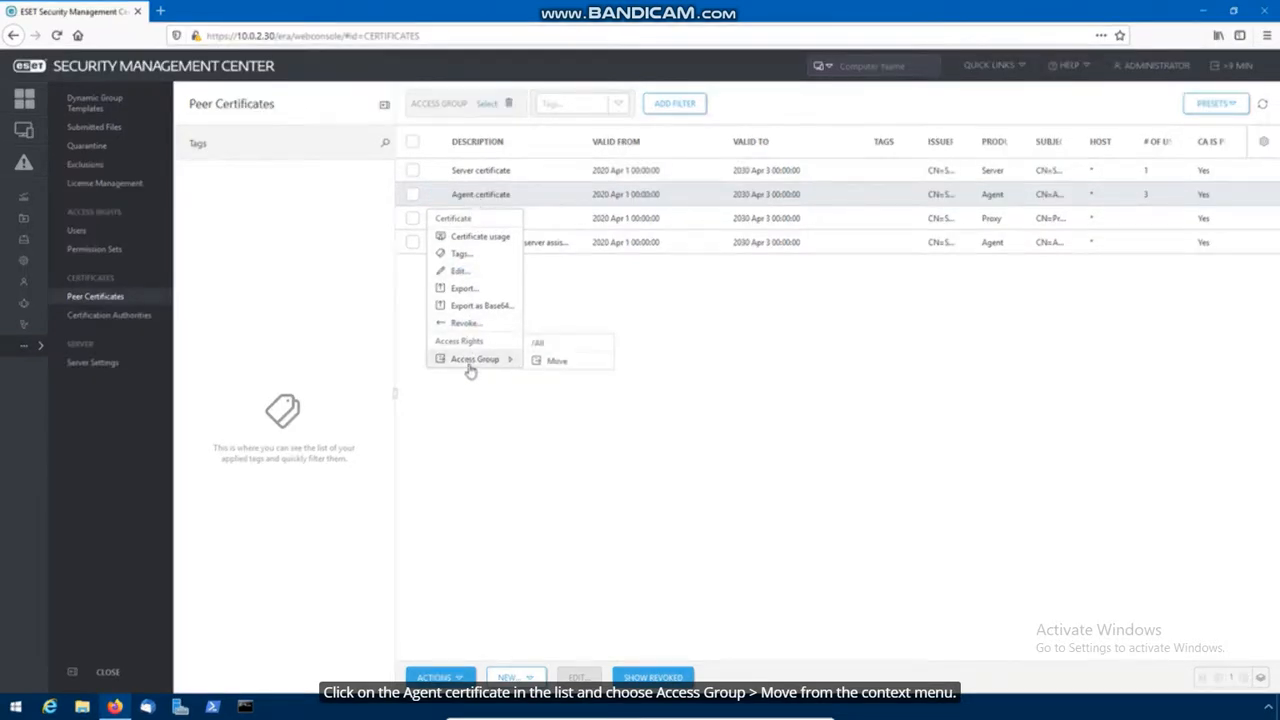
pyautogui.click(553, 366)
pyautogui.click(412, 277)
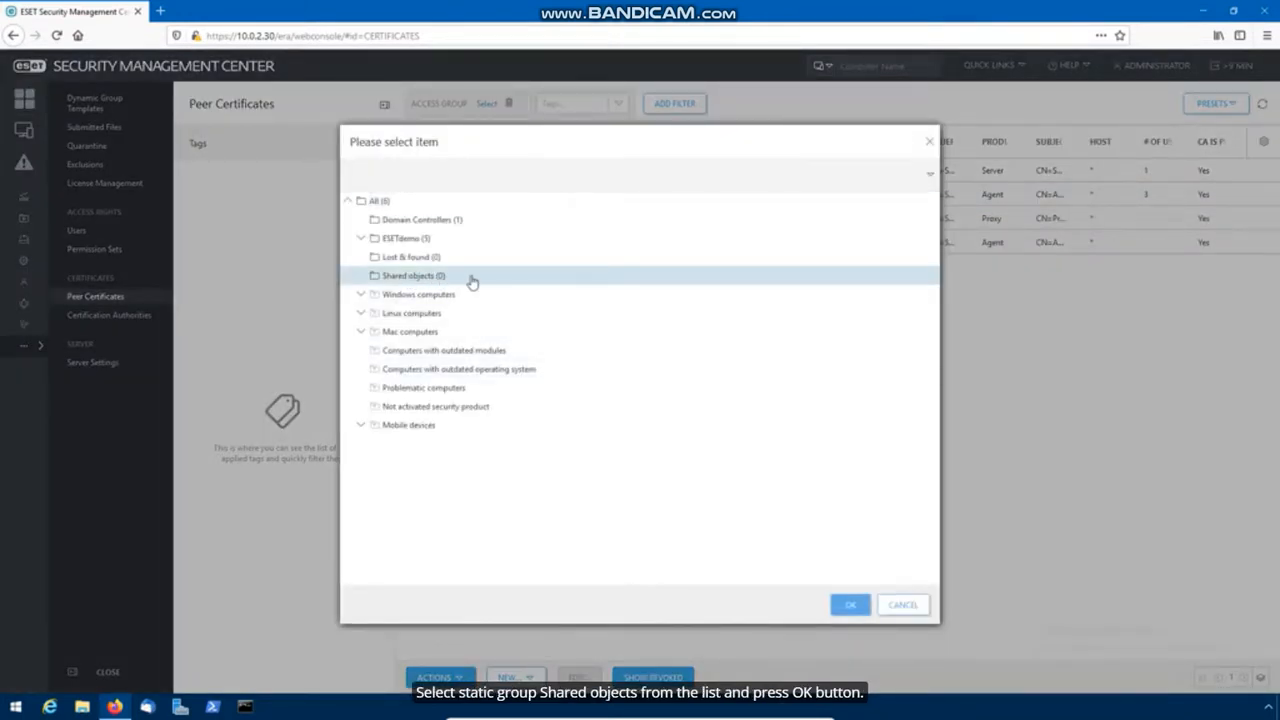
pyautogui.click(849, 604)
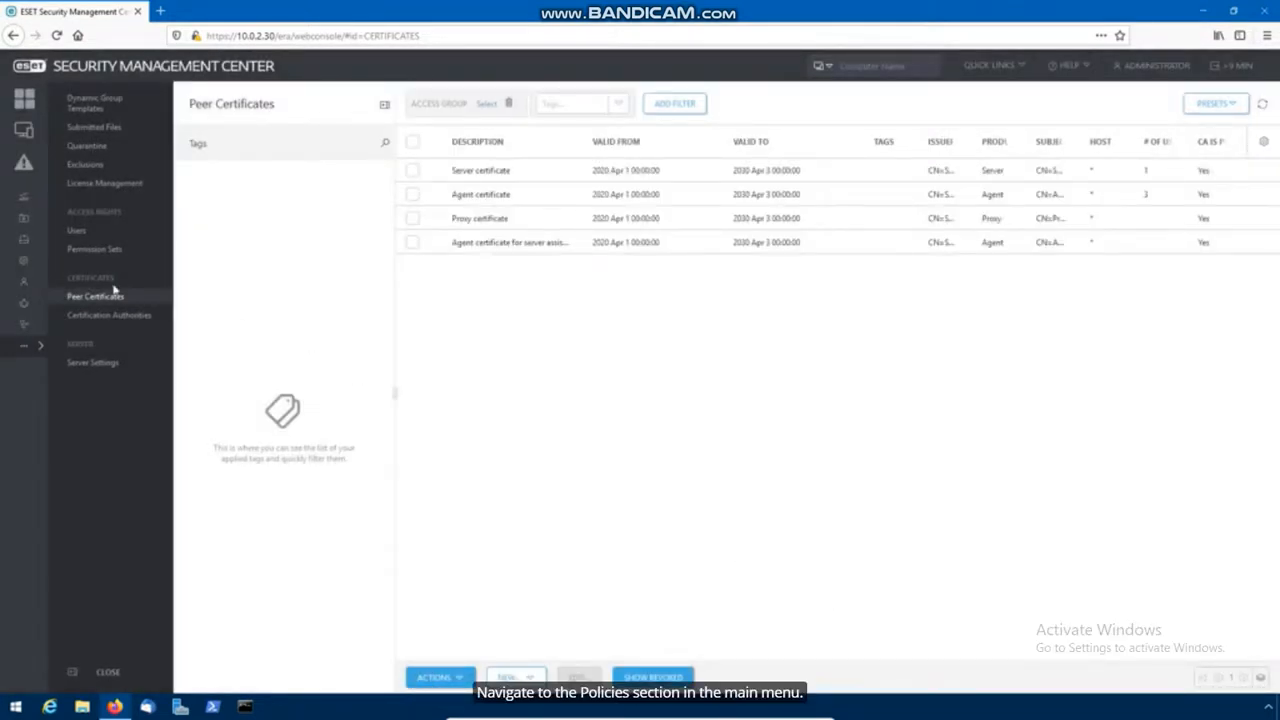
pyautogui.click(27, 263)
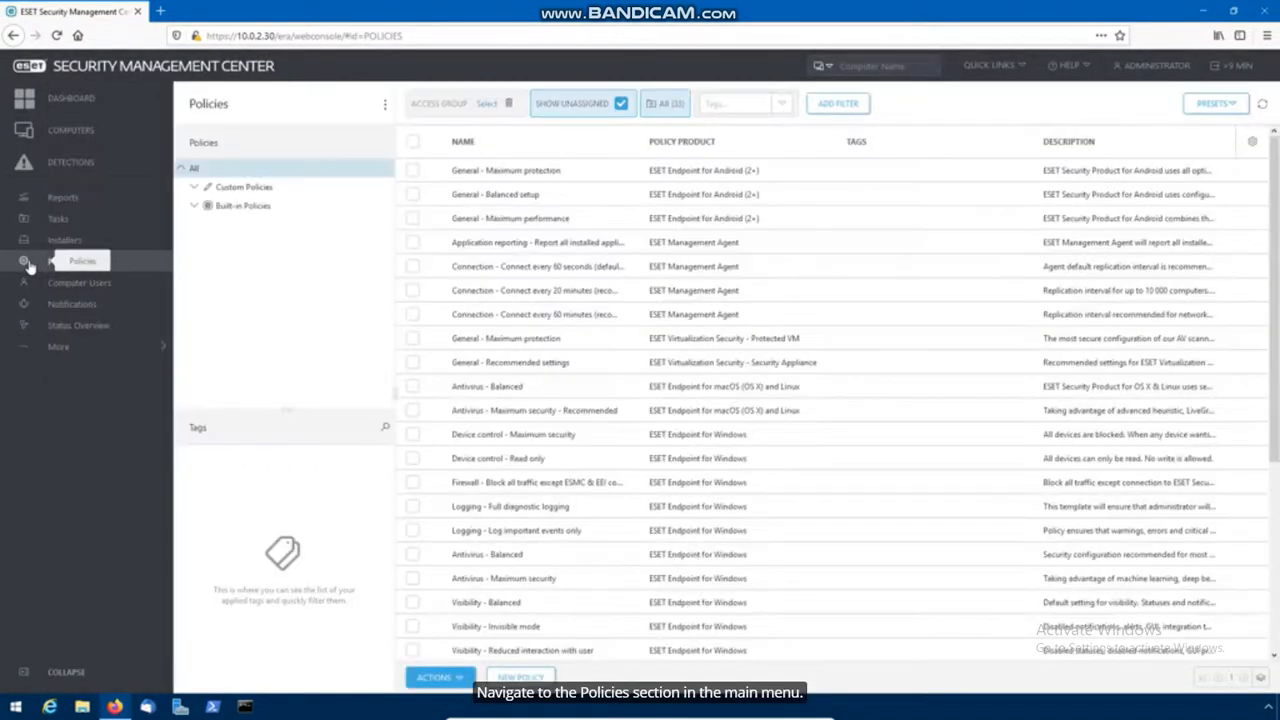
# Step: Move the Default Agent policy (ESET Management Agent custom policies) into the Shared objects access group
pyautogui.click(194, 188)
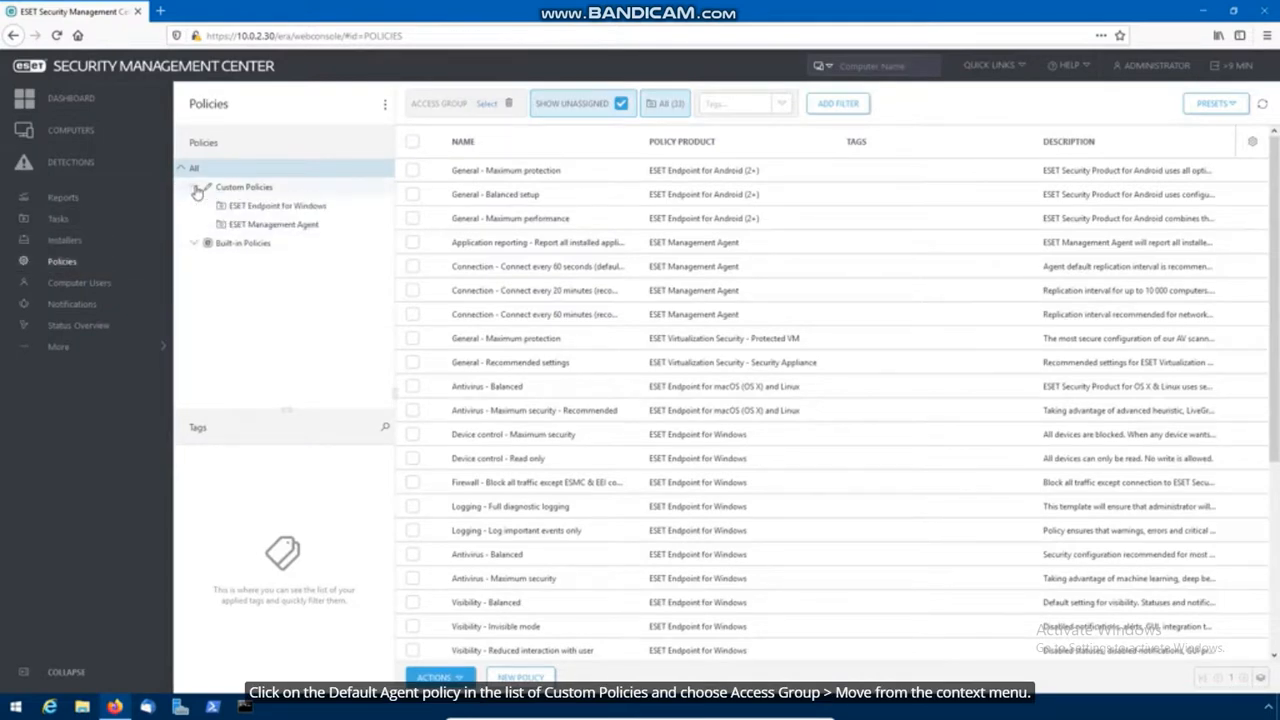
pyautogui.click(258, 226)
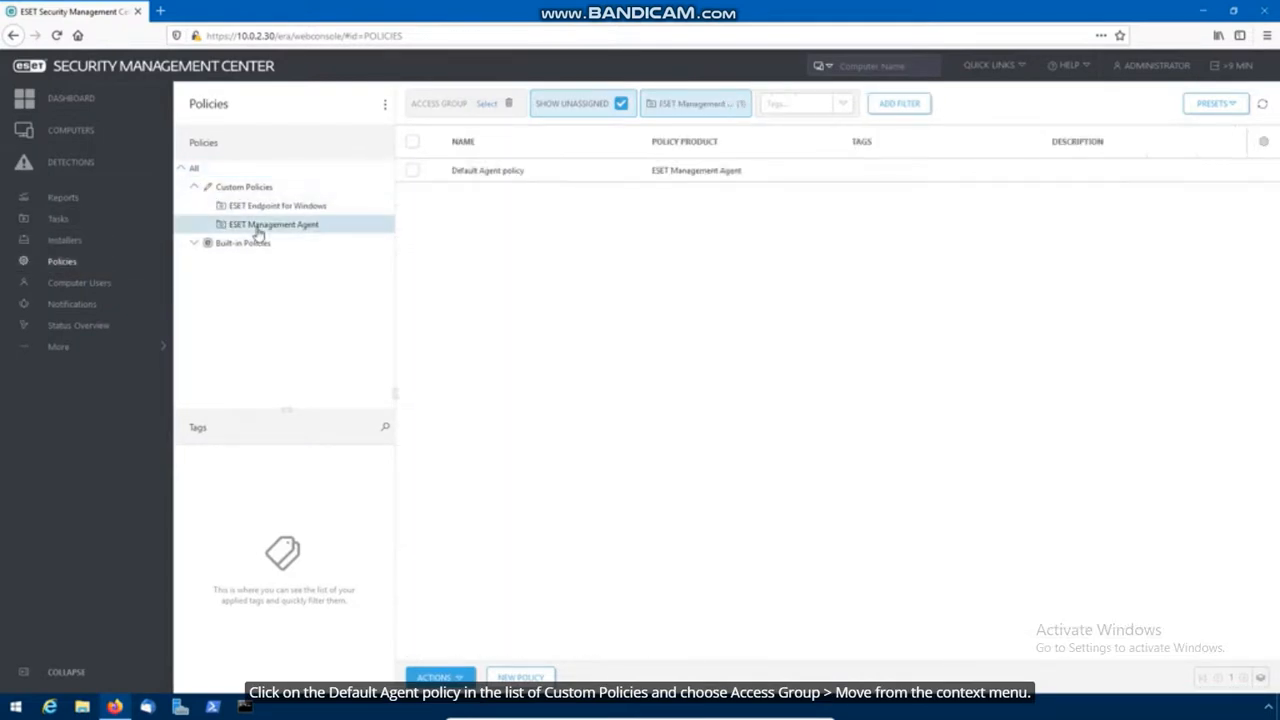
pyautogui.click(486, 178)
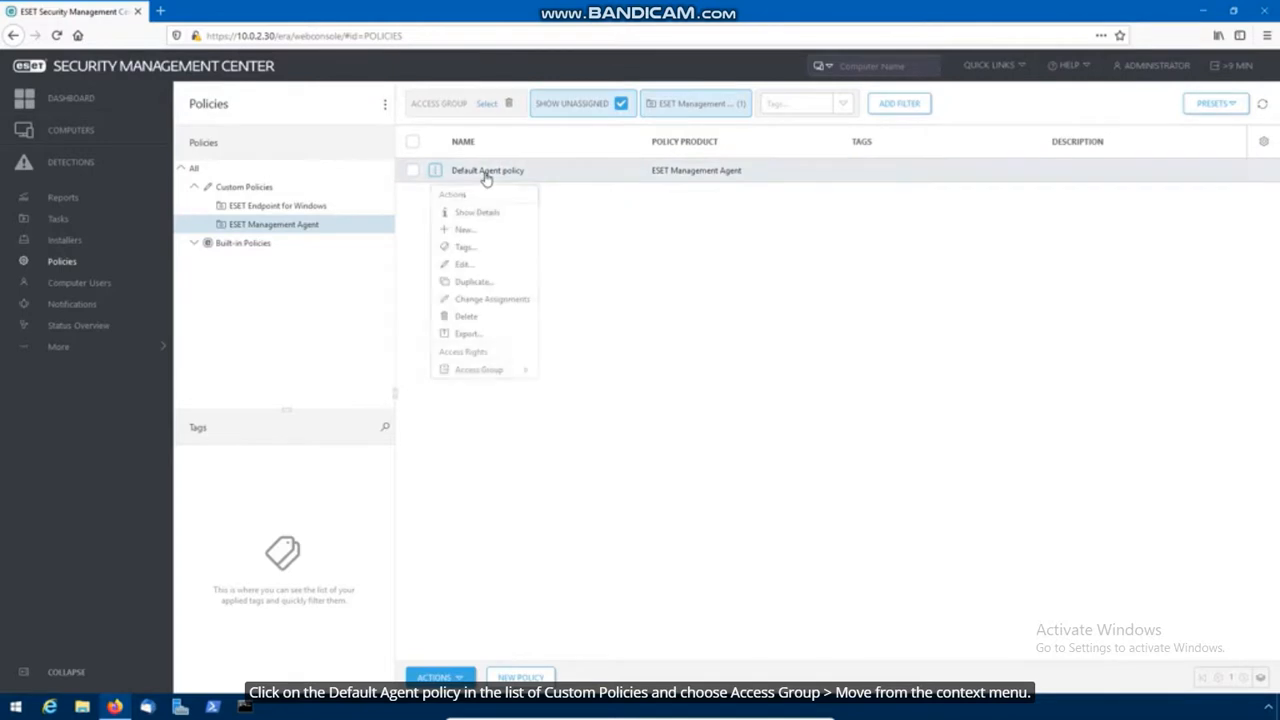
pyautogui.click(568, 372)
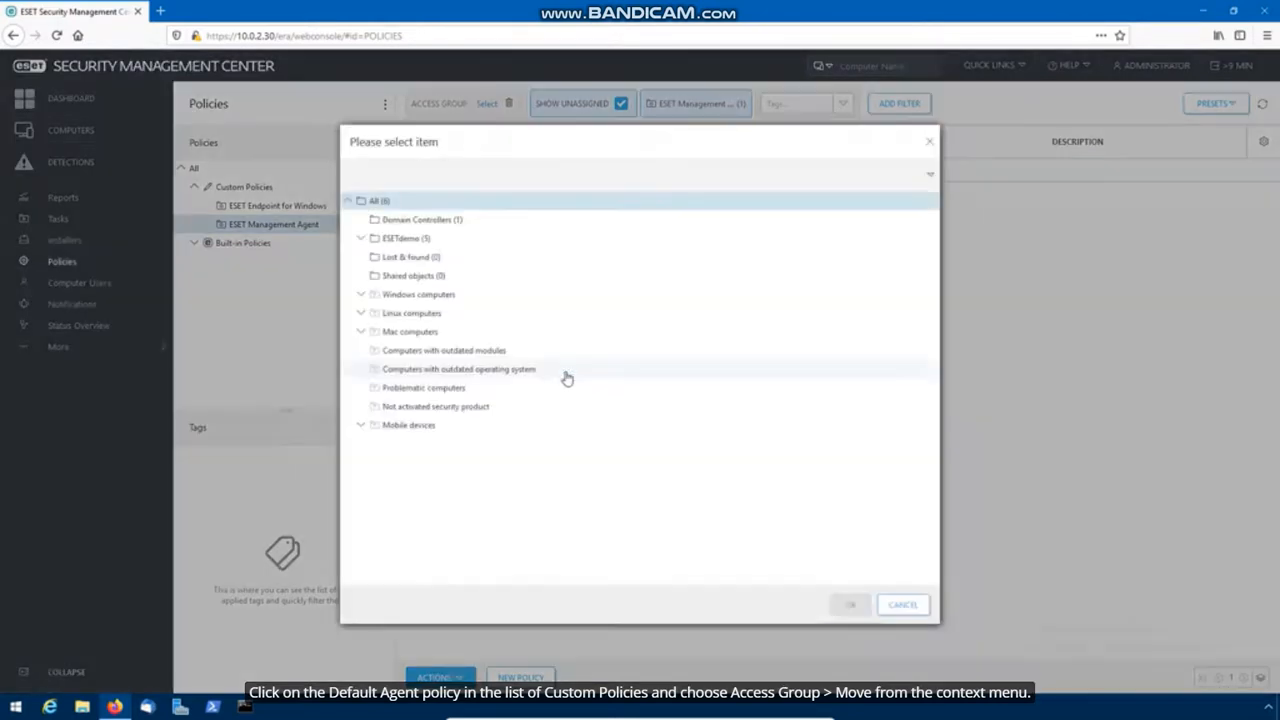
pyautogui.click(455, 286)
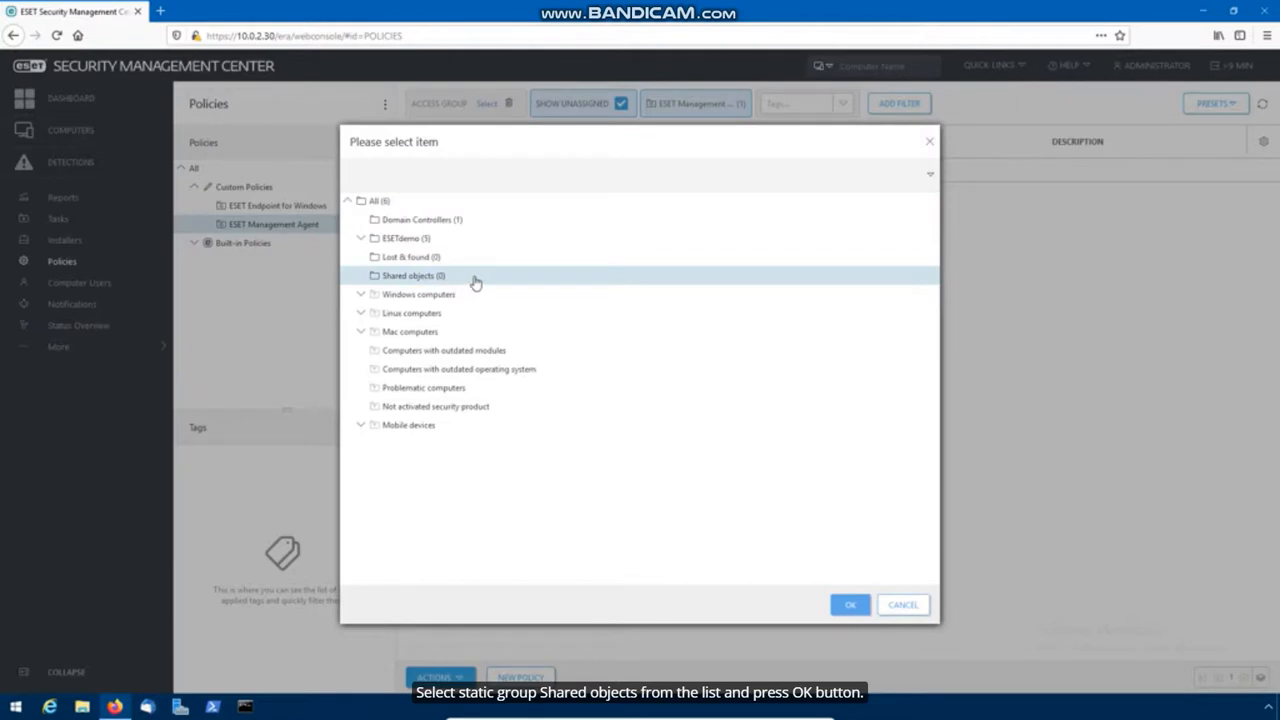
pyautogui.click(849, 605)
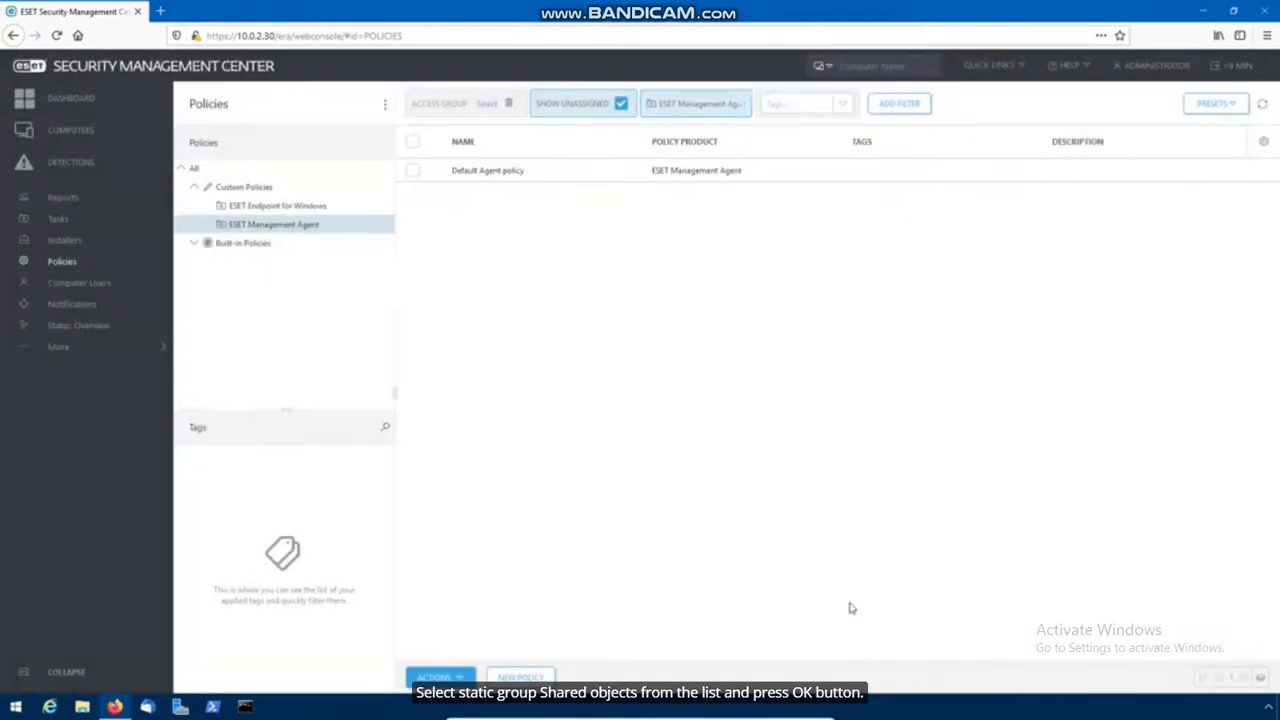
# Step: Move the Computers report category into the Shared objects access group
pyautogui.click(98, 202)
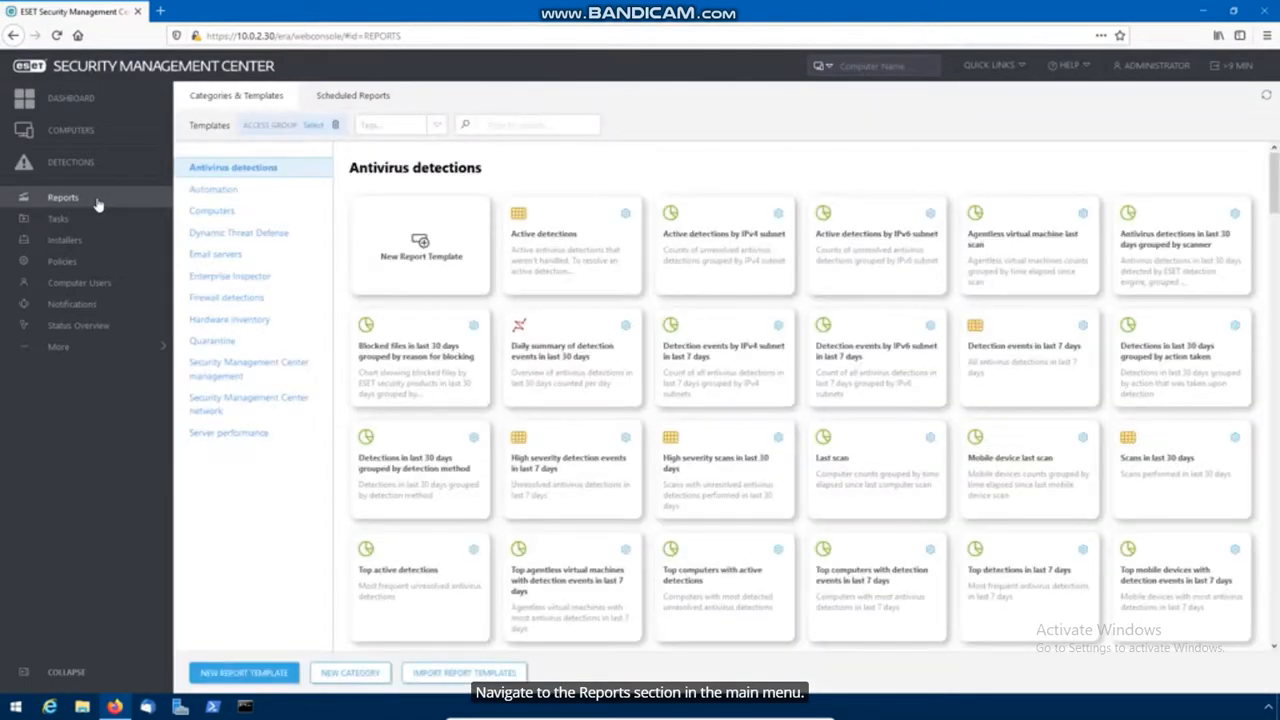
pyautogui.click(212, 211)
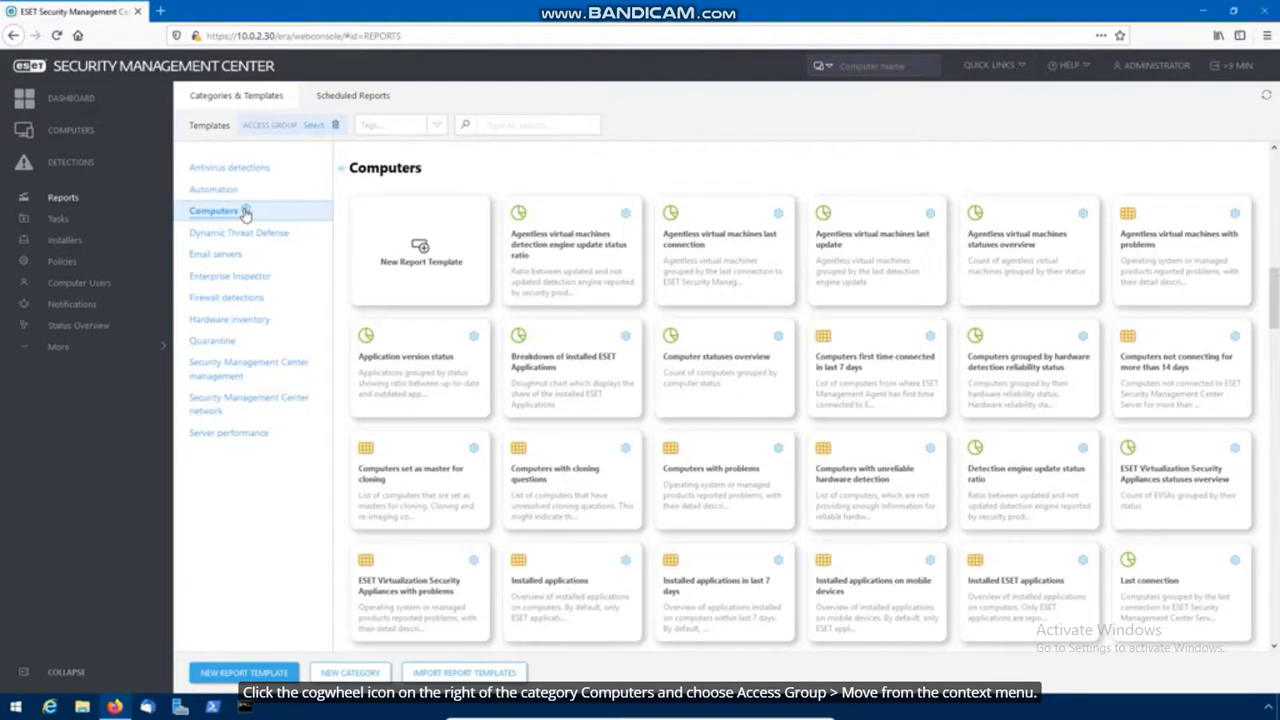
pyautogui.click(245, 213)
pyautogui.moveTo(246, 331)
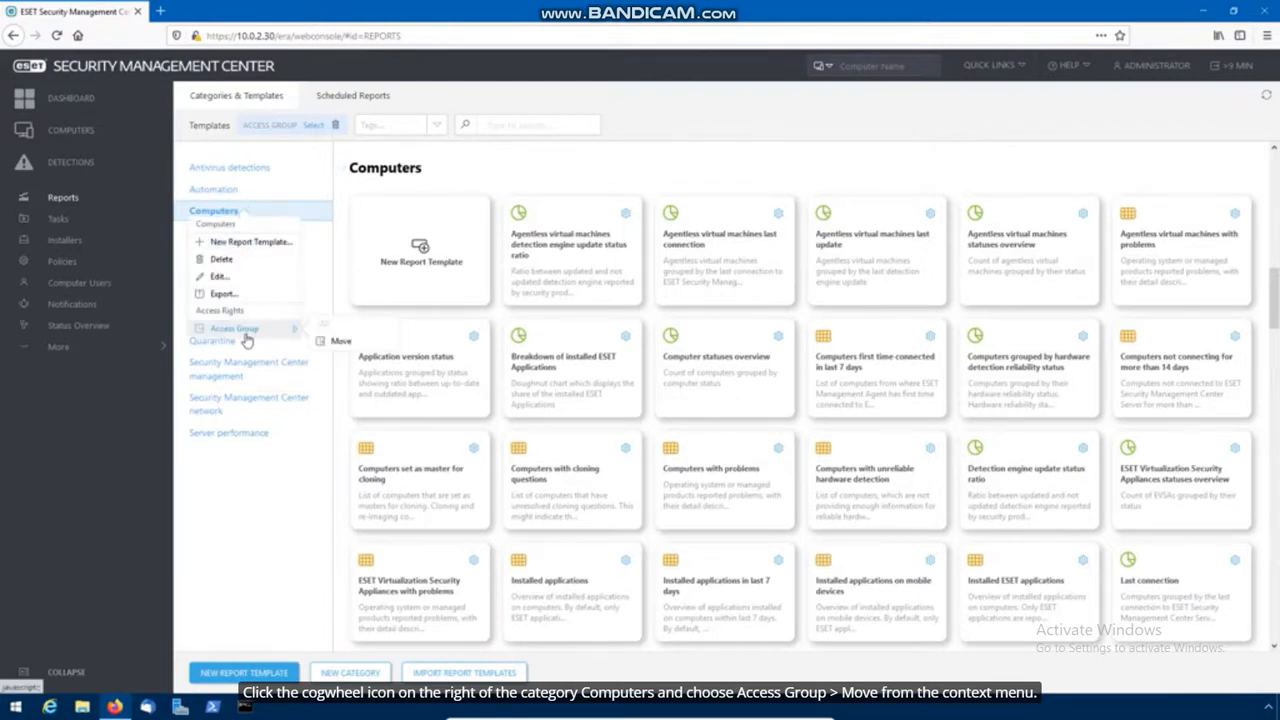
pyautogui.click(340, 341)
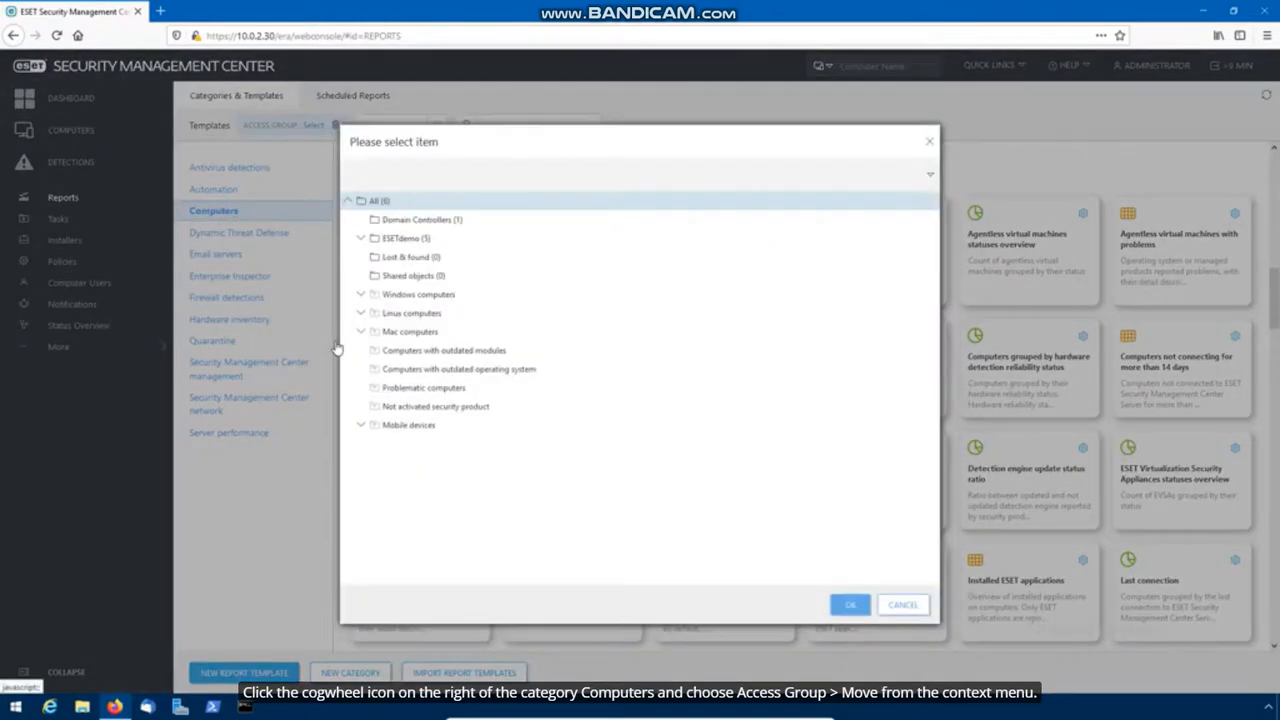
pyautogui.click(442, 279)
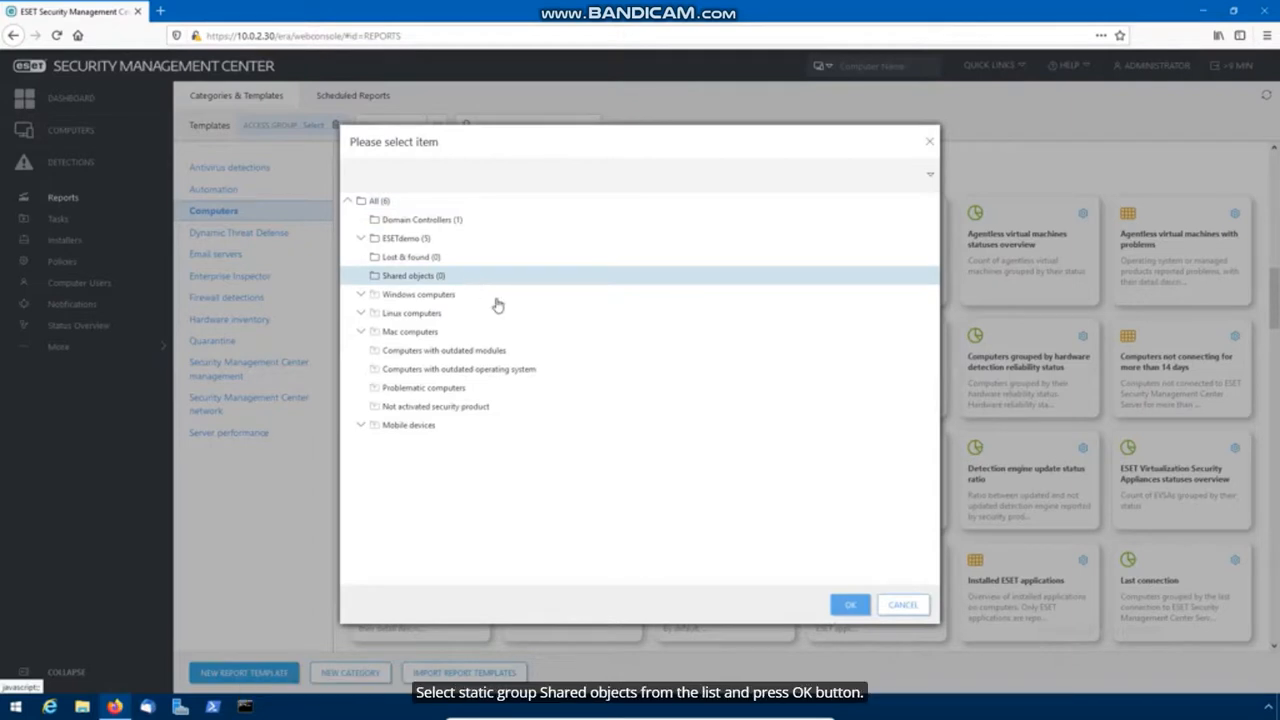
pyautogui.click(849, 606)
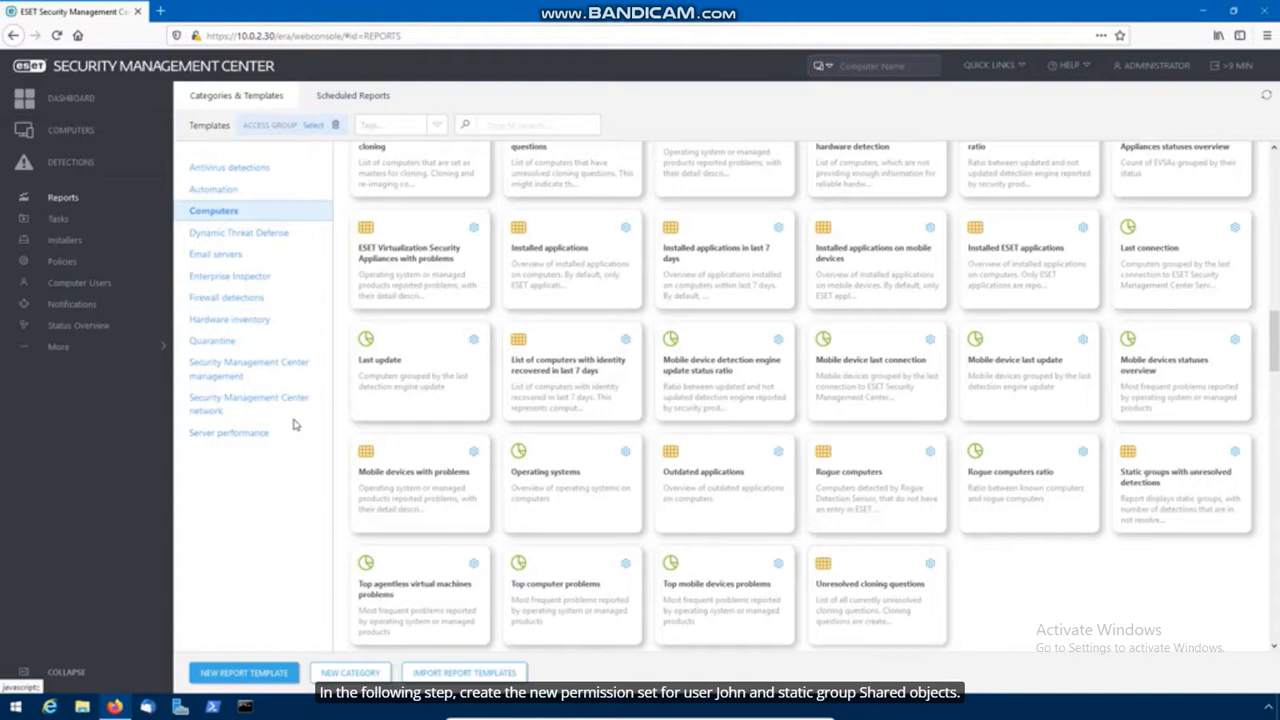
pyautogui.click(106, 357)
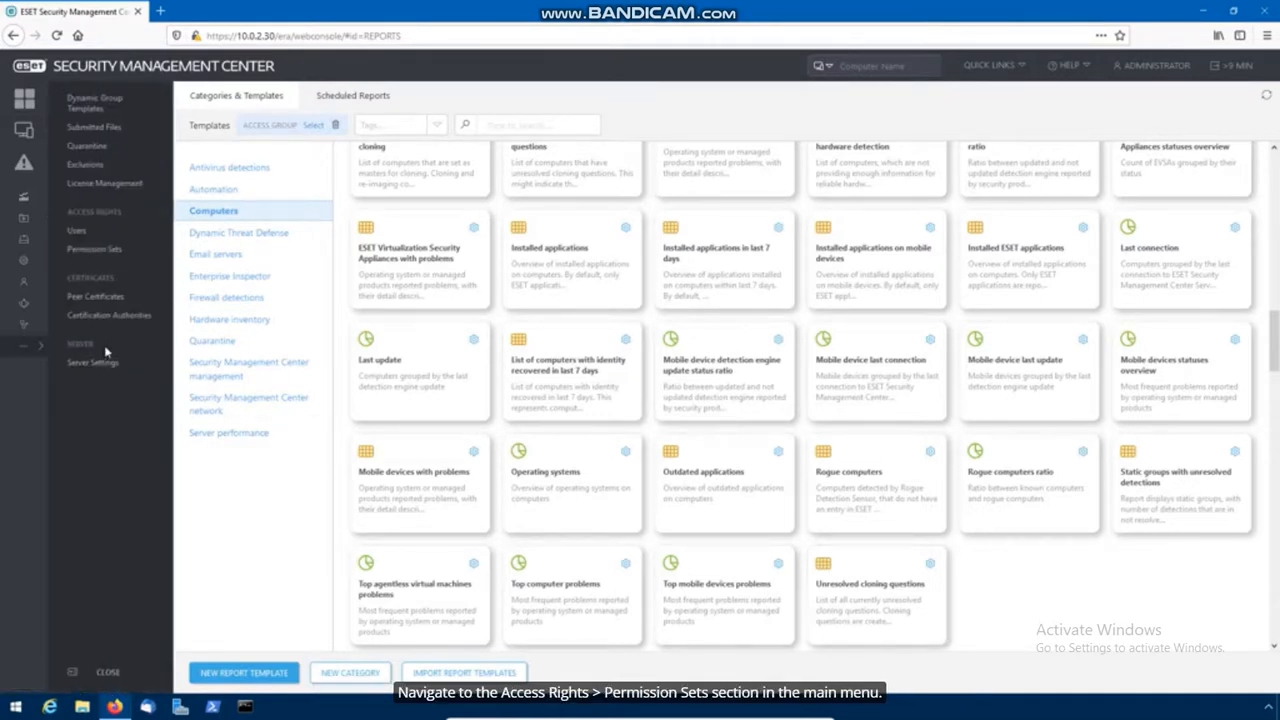
# Step: Start a new permission set and add the Shared objects static group
pyautogui.click(125, 251)
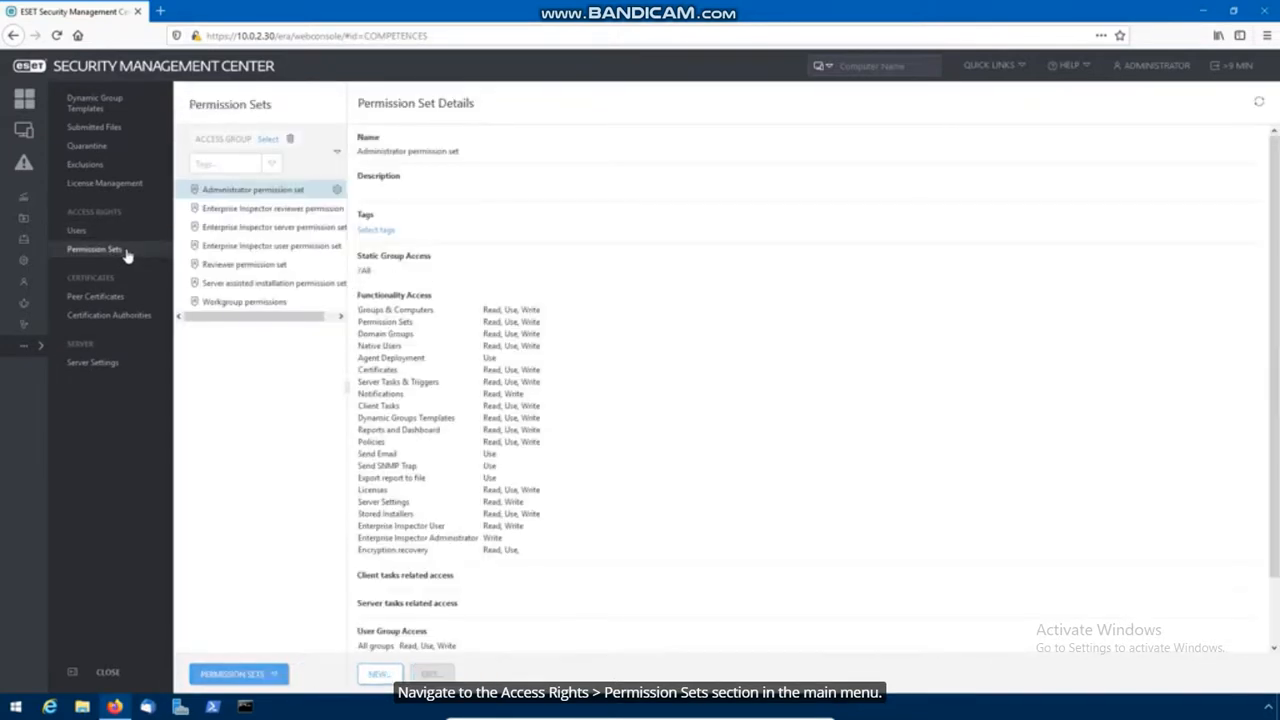
pyautogui.click(379, 676)
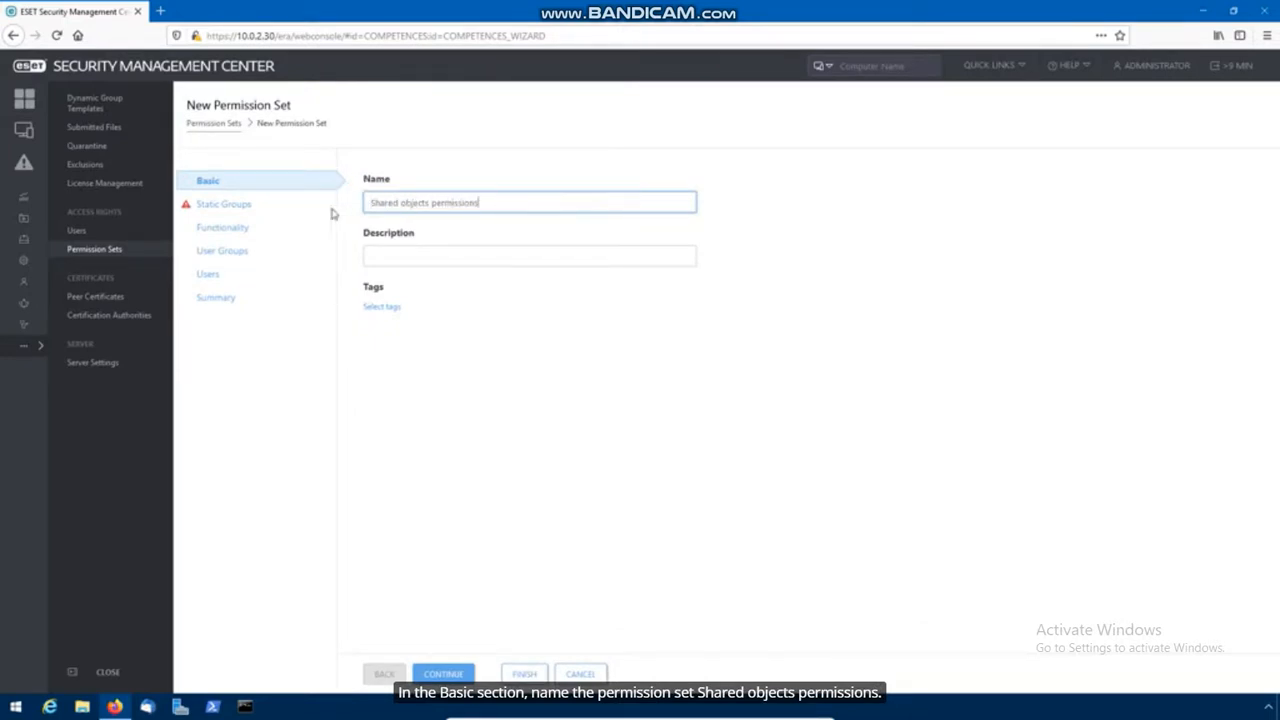
pyautogui.click(231, 206)
pyautogui.click(395, 246)
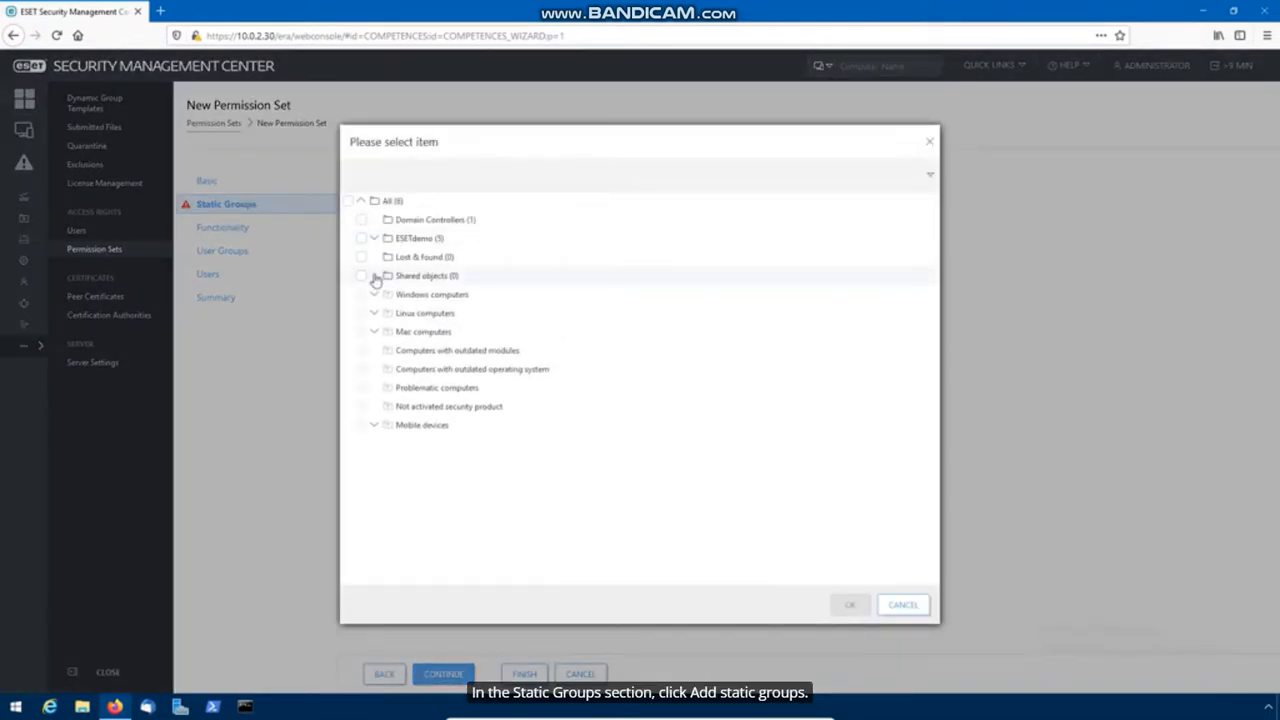
pyautogui.click(362, 277)
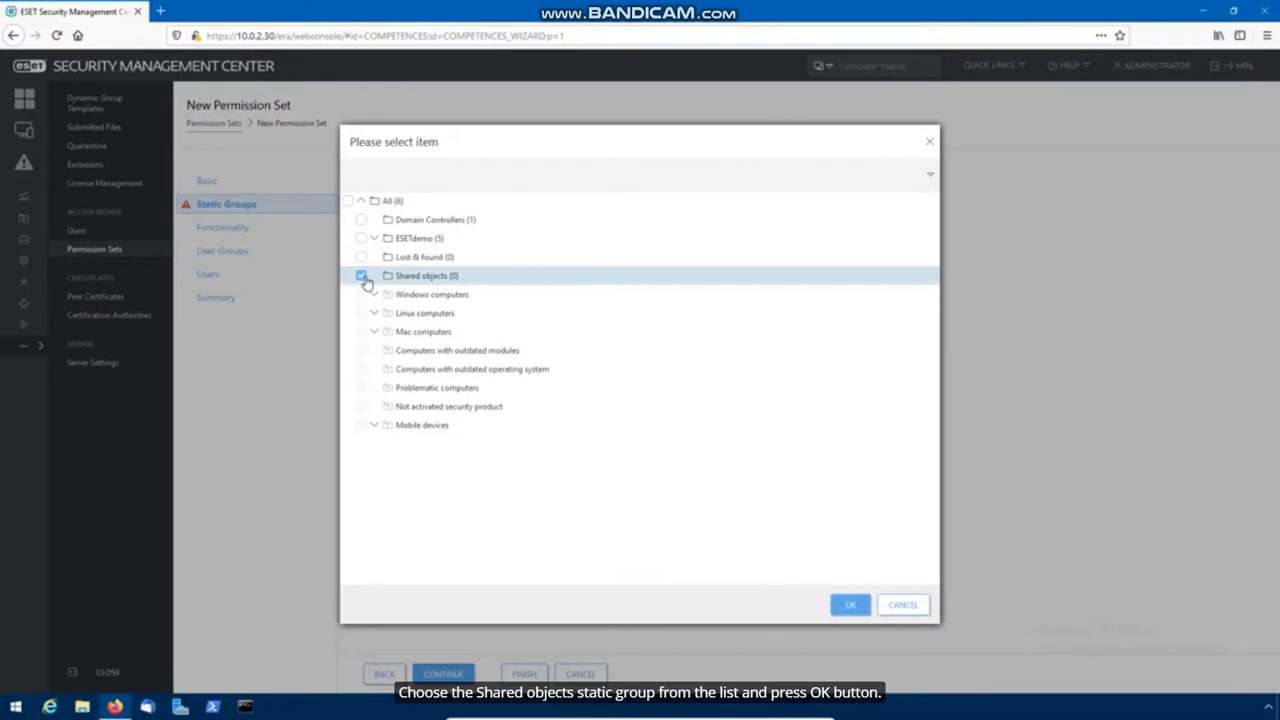
pyautogui.click(851, 606)
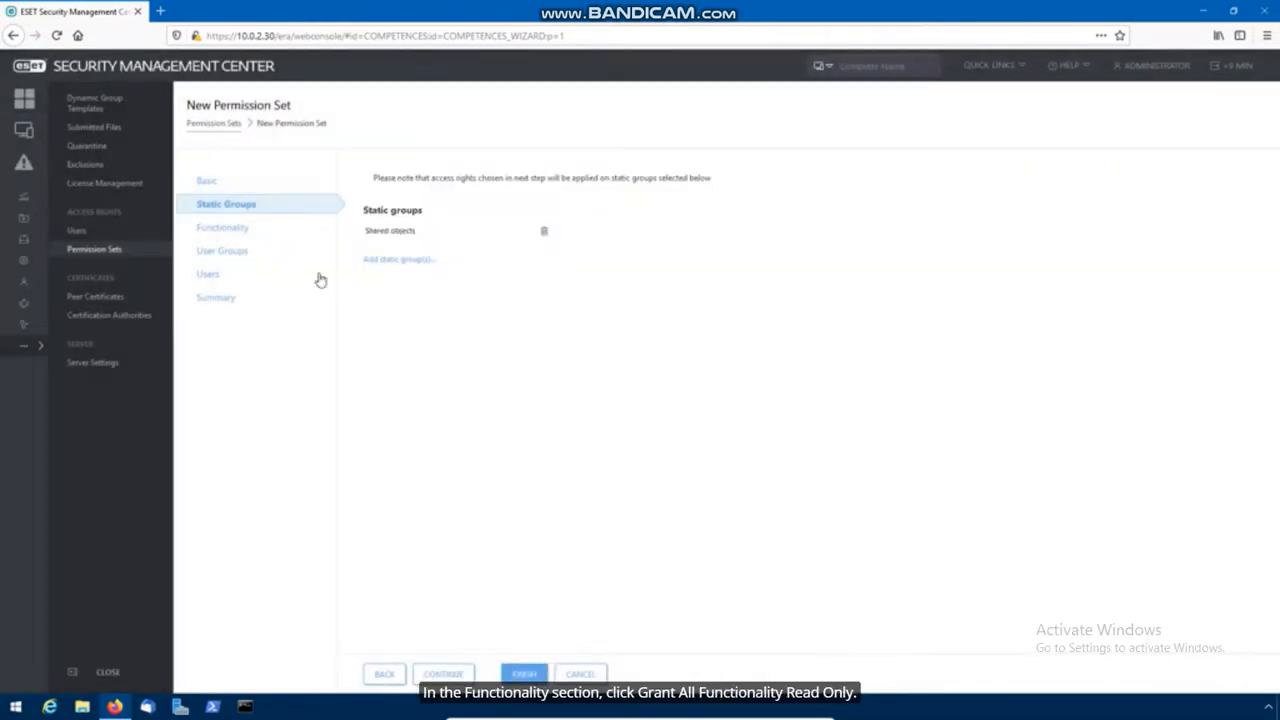
# Step: Grant read-only access to all functionality, plus use of Stored Installers, Reports and Dashboard, and Policies
pyautogui.click(235, 229)
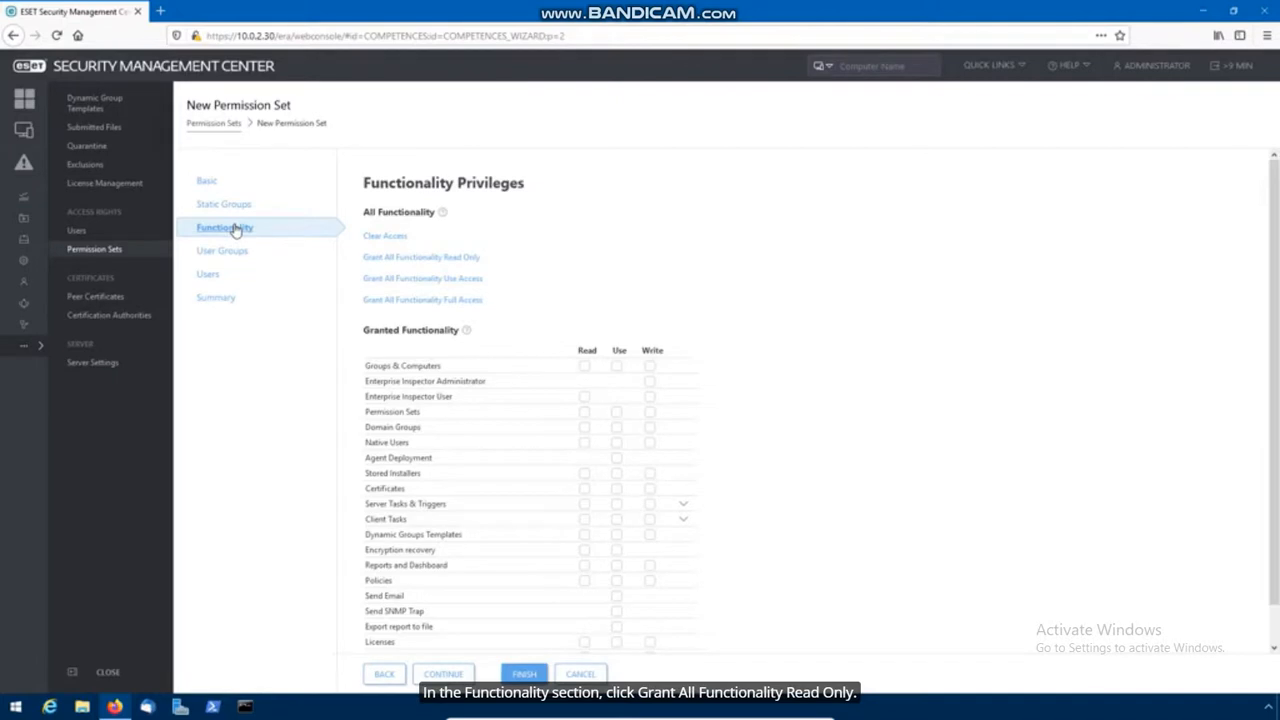
pyautogui.click(432, 259)
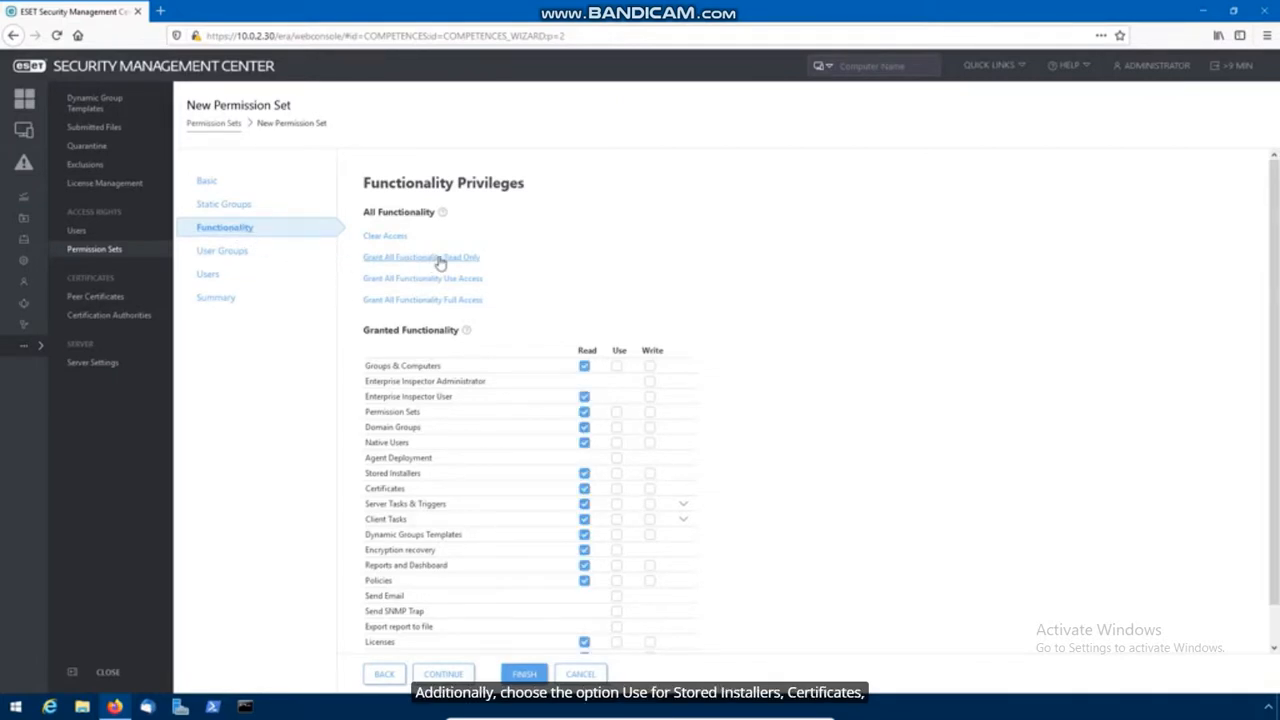
pyautogui.scroll(-1, 619, 290)
pyautogui.click(617, 435)
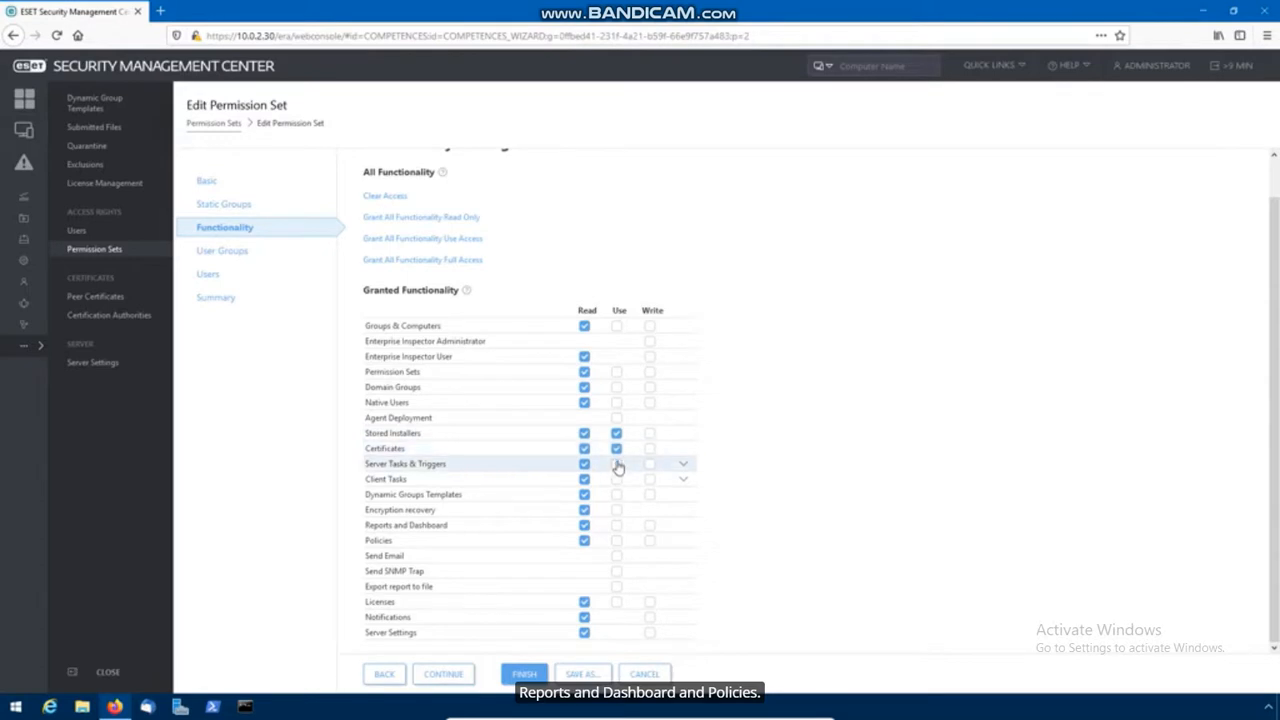
pyautogui.click(617, 526)
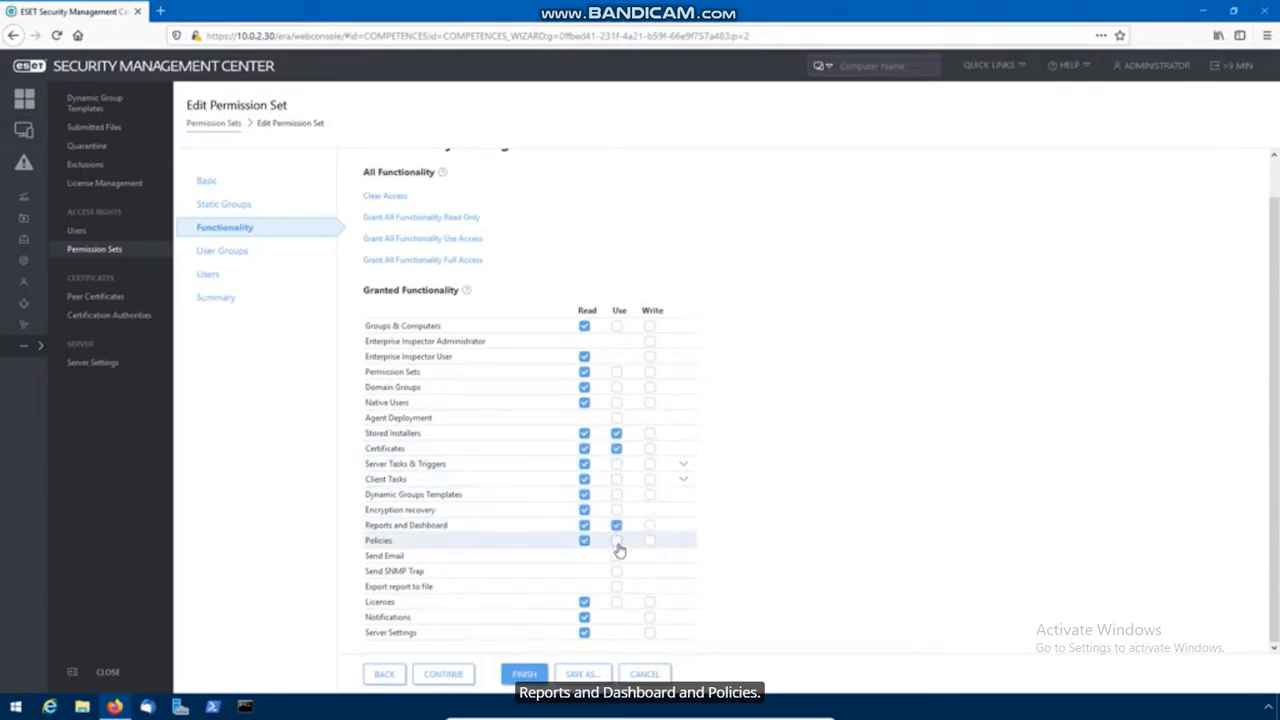
pyautogui.click(585, 634)
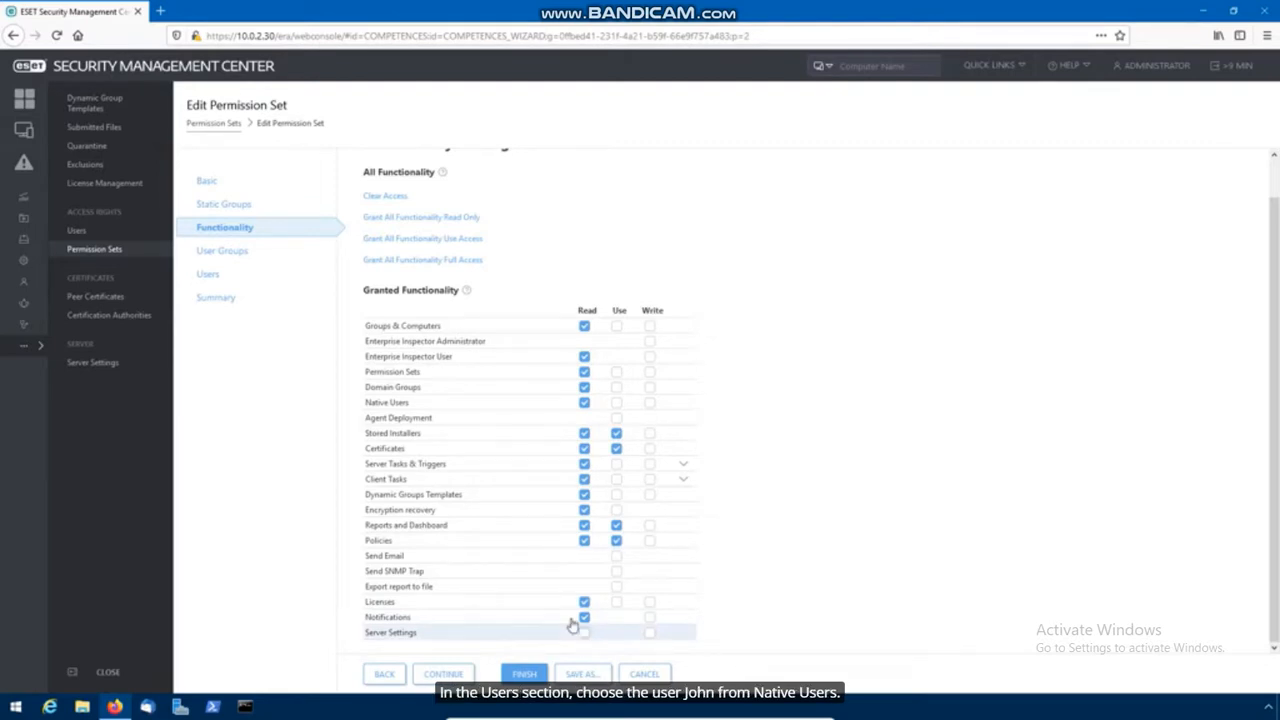
# Step: Assign the non-administrator user to the set, save it, and log out
pyautogui.click(220, 282)
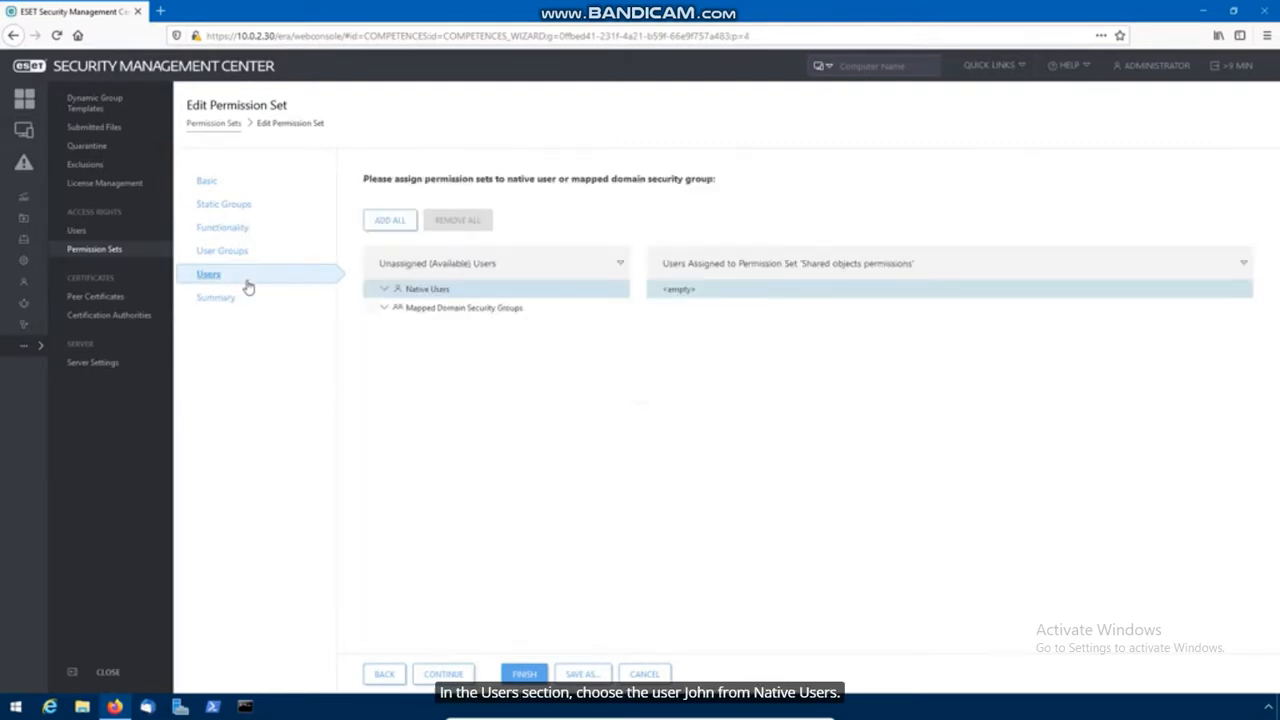
pyautogui.click(384, 289)
pyautogui.click(385, 327)
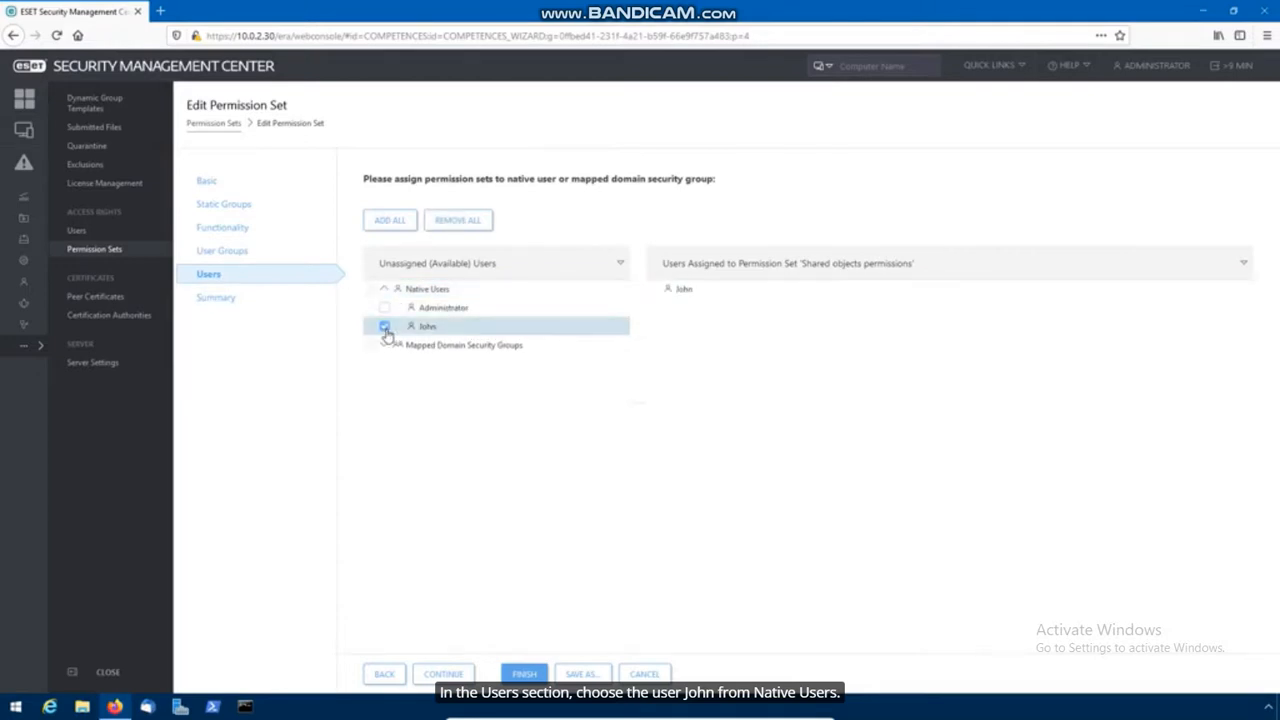
pyautogui.click(522, 674)
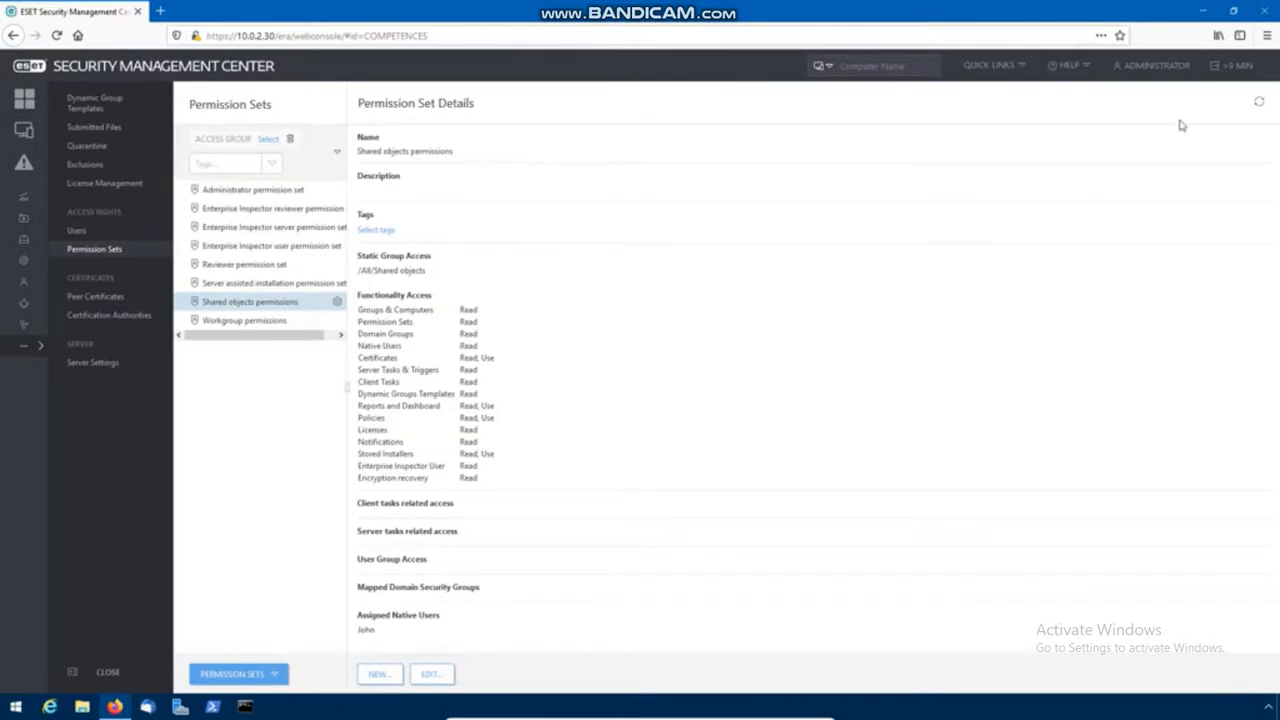
pyautogui.click(1237, 66)
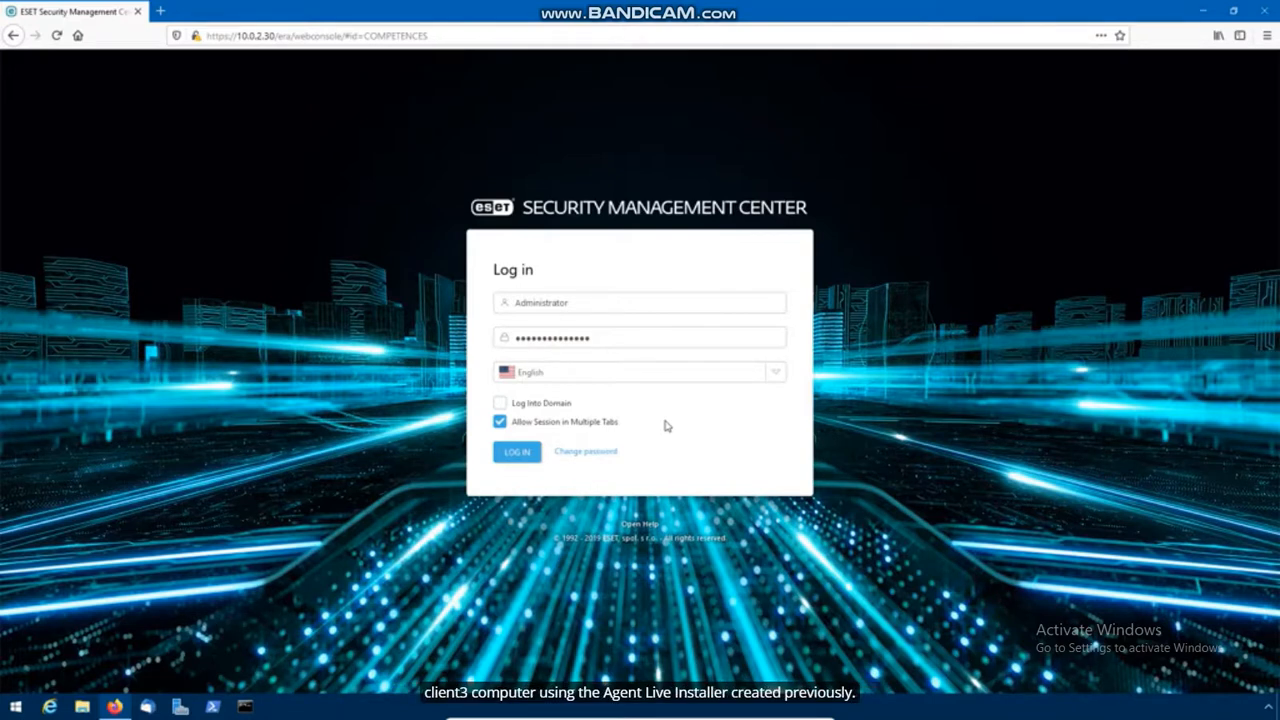
# Step: Log back in with the restricted user's username and the saved login credentials
pyautogui.moveTo(586, 301); pyautogui.dragTo(507, 302)
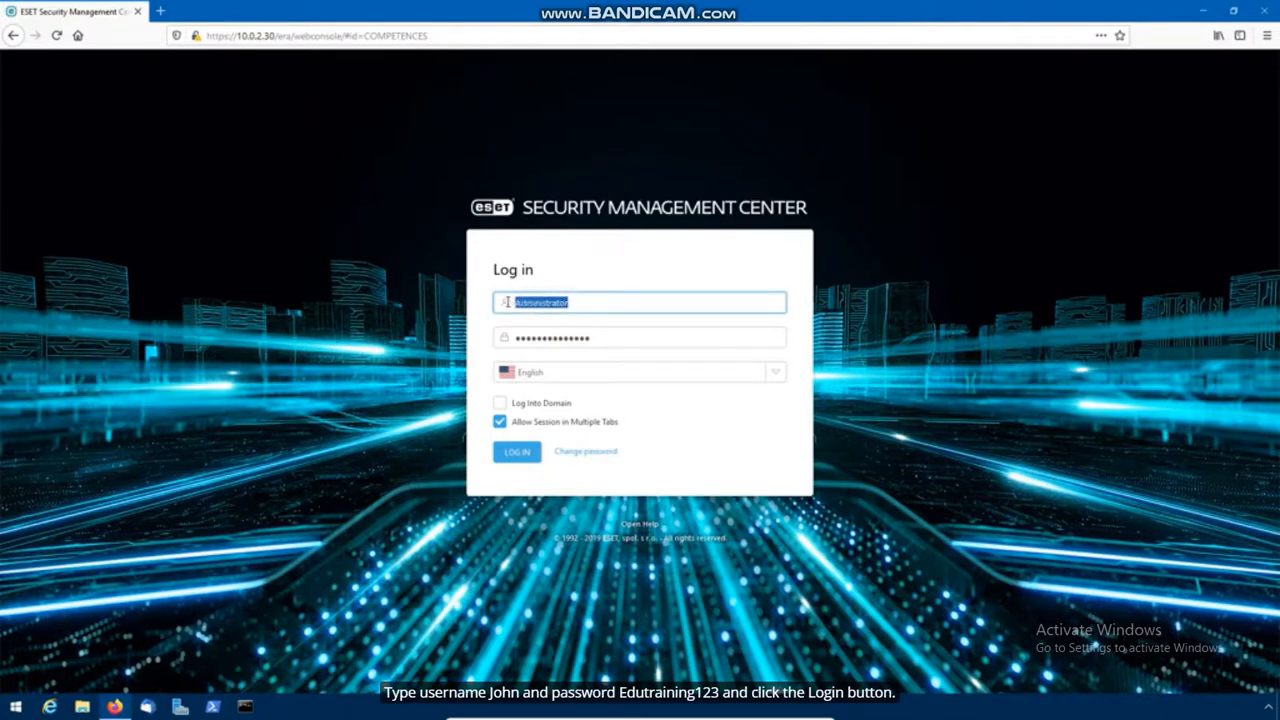
pyautogui.write('Jo')
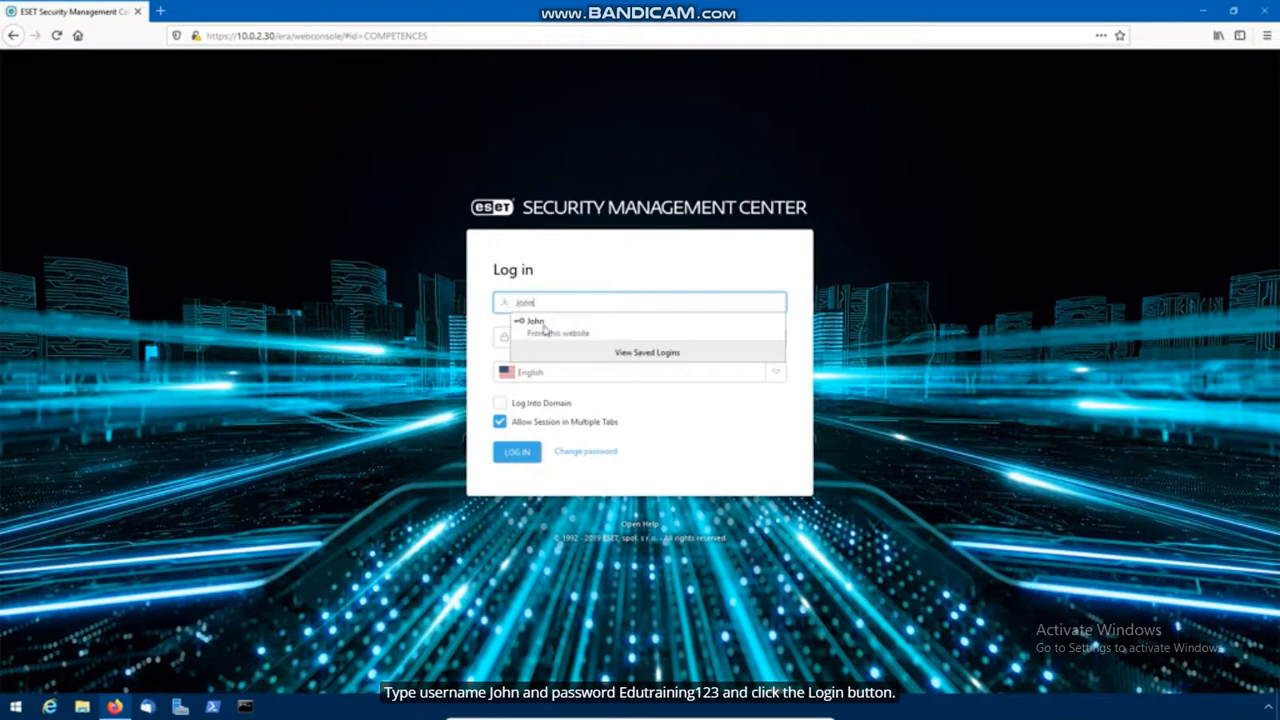
pyautogui.write('hn')
pyautogui.click(540, 324)
pyautogui.click(518, 455)
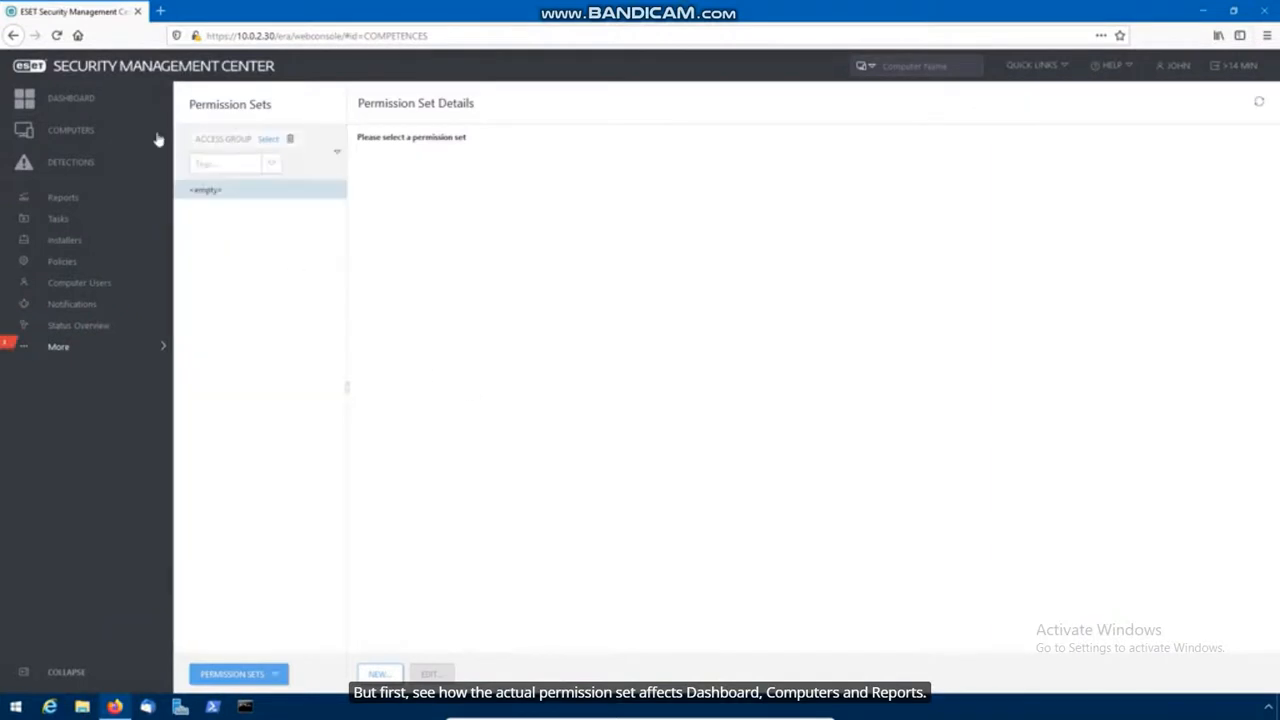
# Step: Review the Security Overview, Computers, Management Server and Antivirus Detections dashboards as the restricted user
pyautogui.click(110, 105)
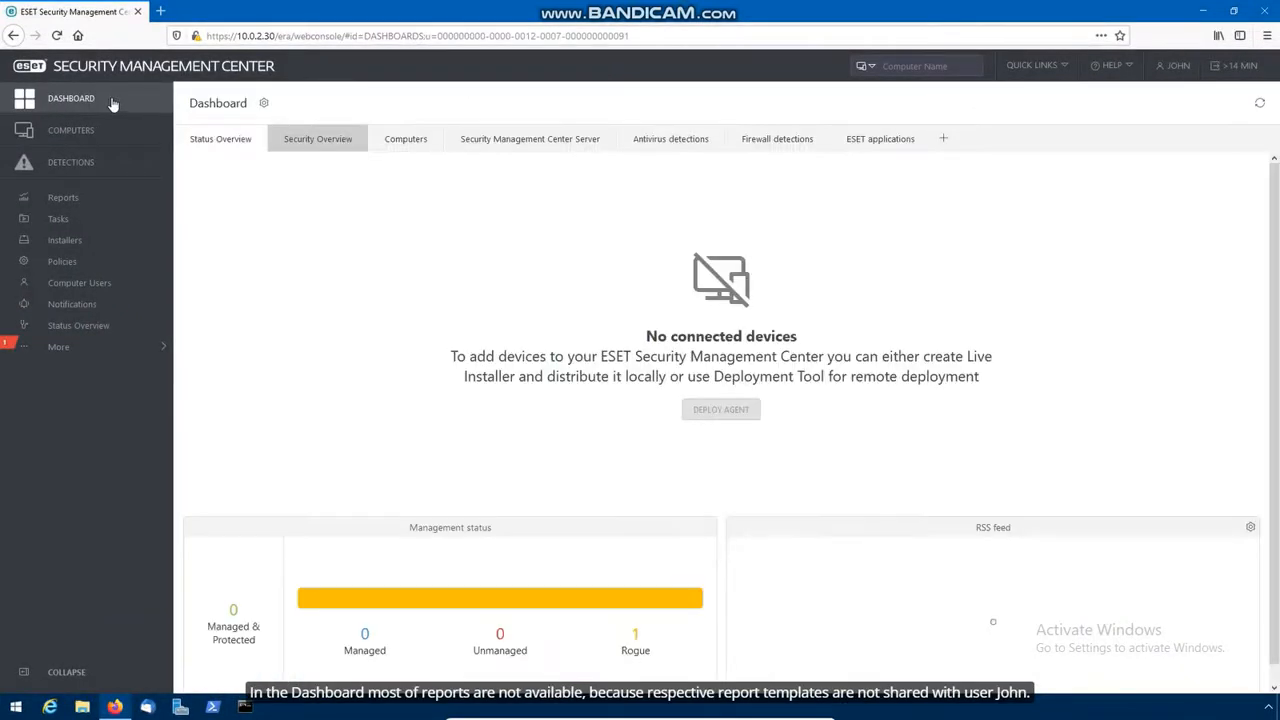
pyautogui.click(320, 144)
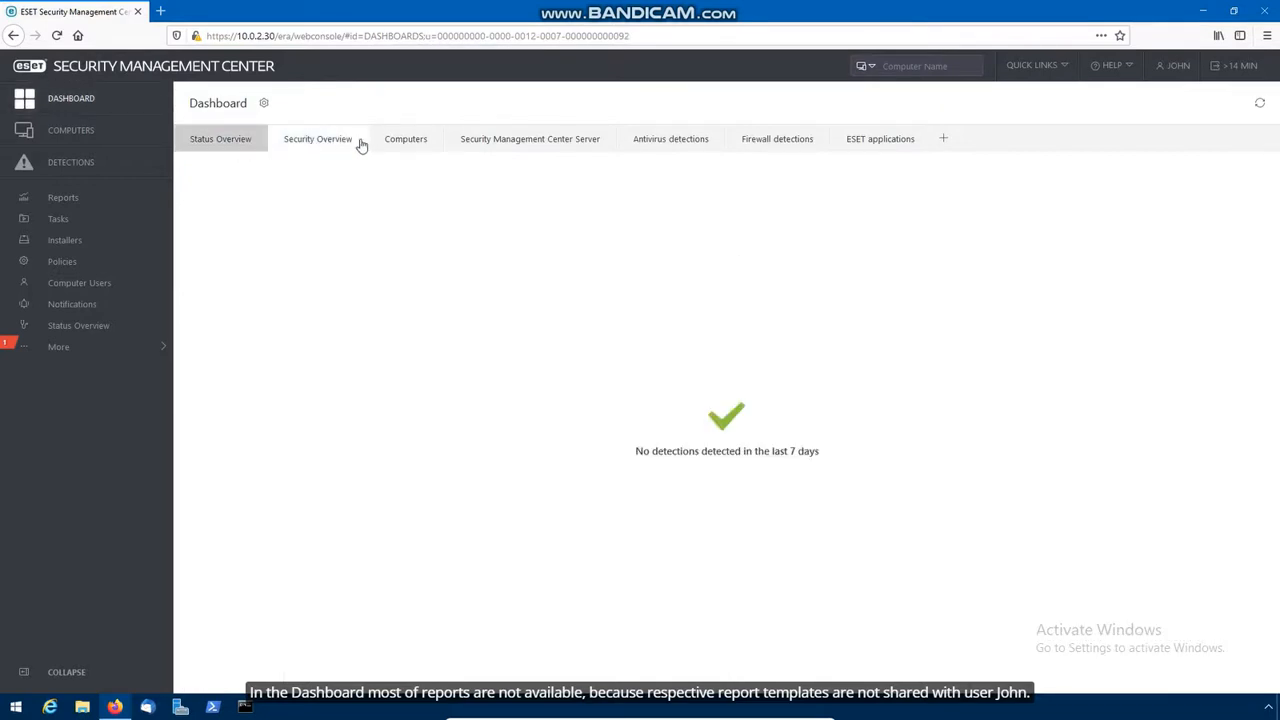
pyautogui.click(412, 141)
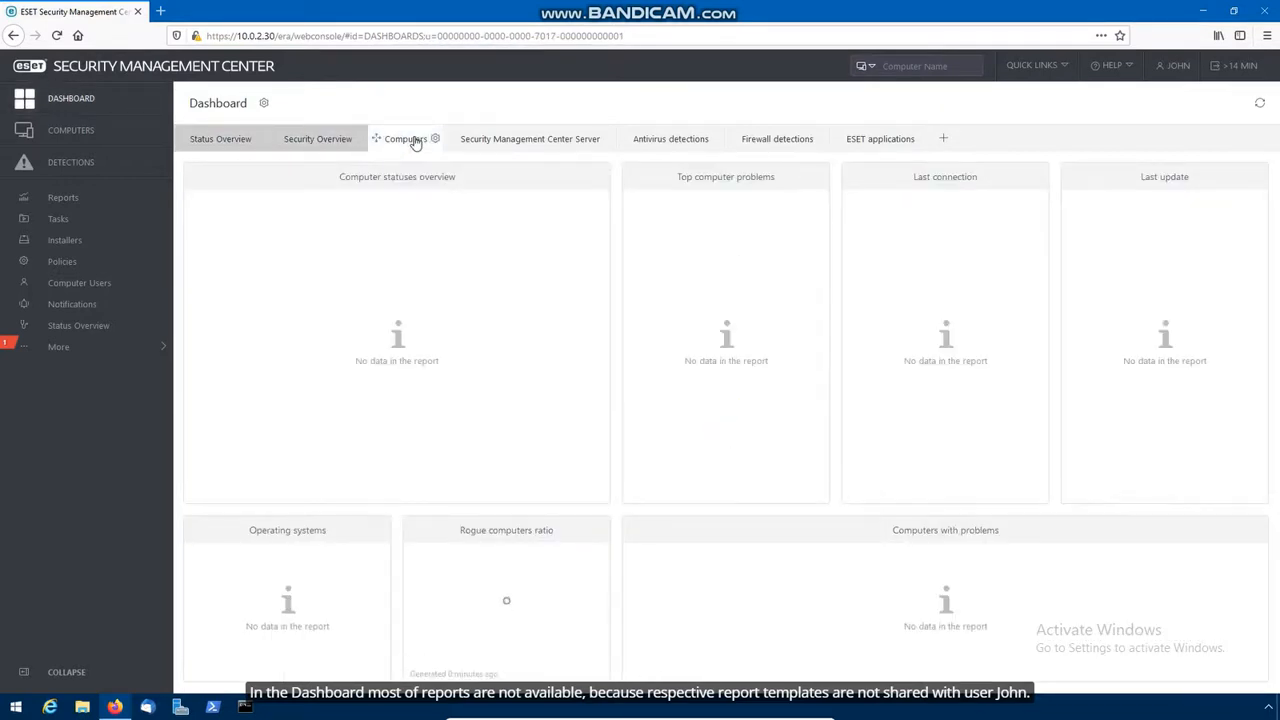
pyautogui.click(520, 142)
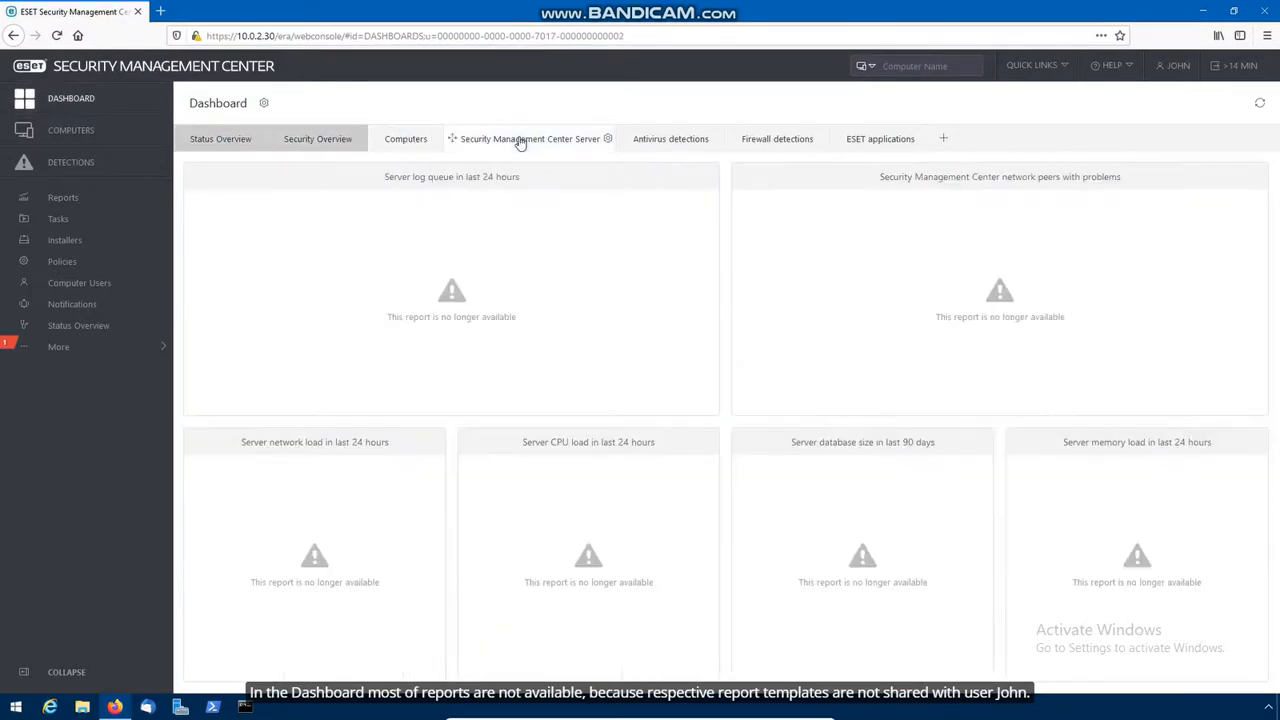
pyautogui.click(670, 145)
# Step: Expand the ESETdemo computer group to reveal the Workgroup PCs group
pyautogui.click(92, 137)
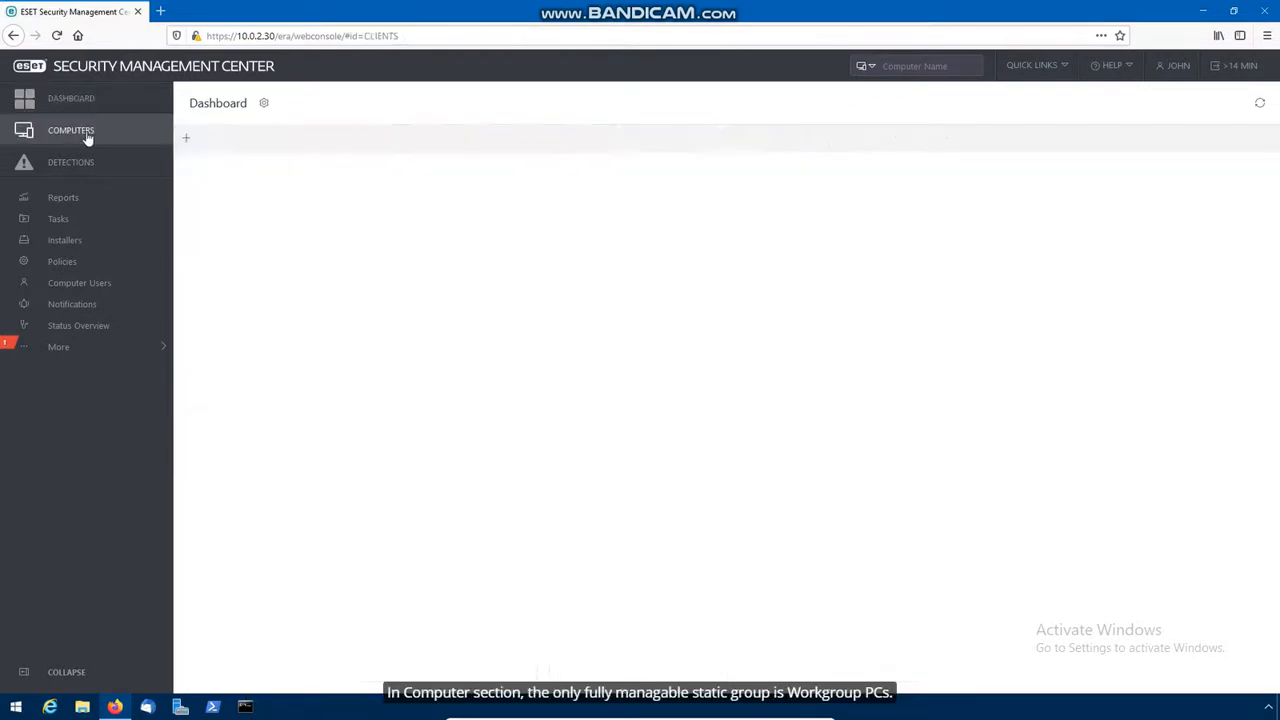
pyautogui.click(194, 187)
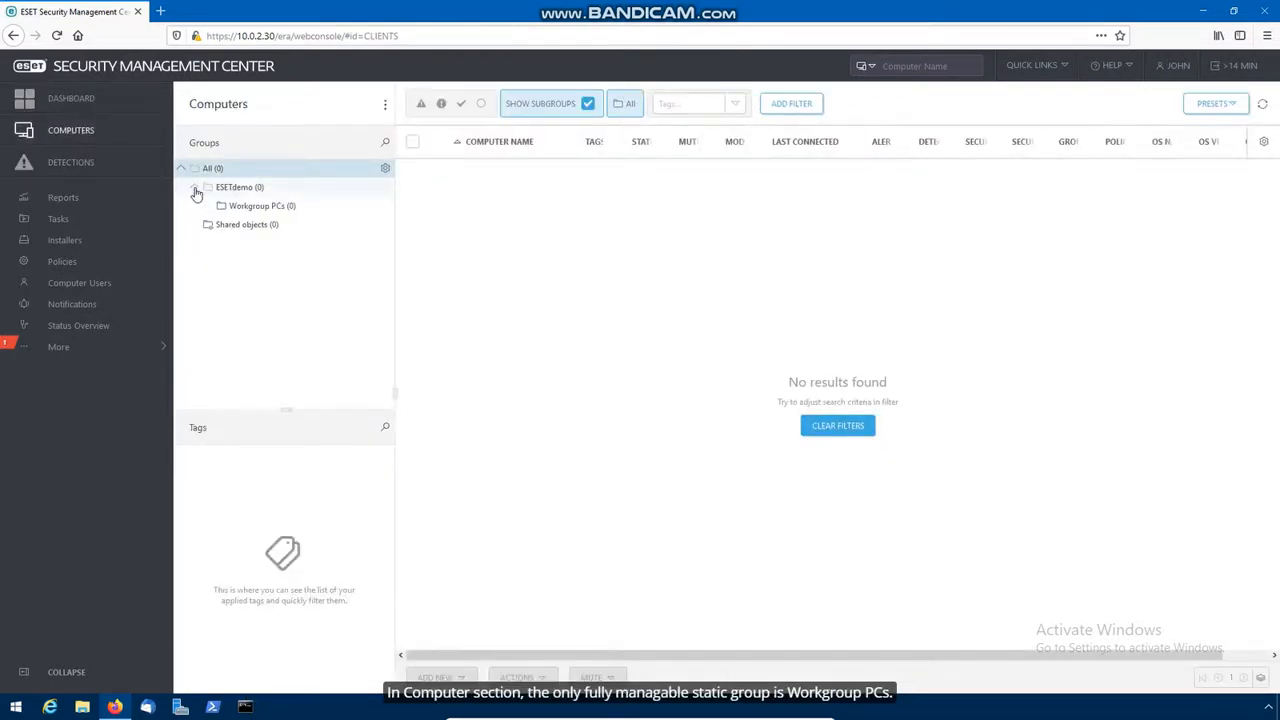
pyautogui.click(246, 208)
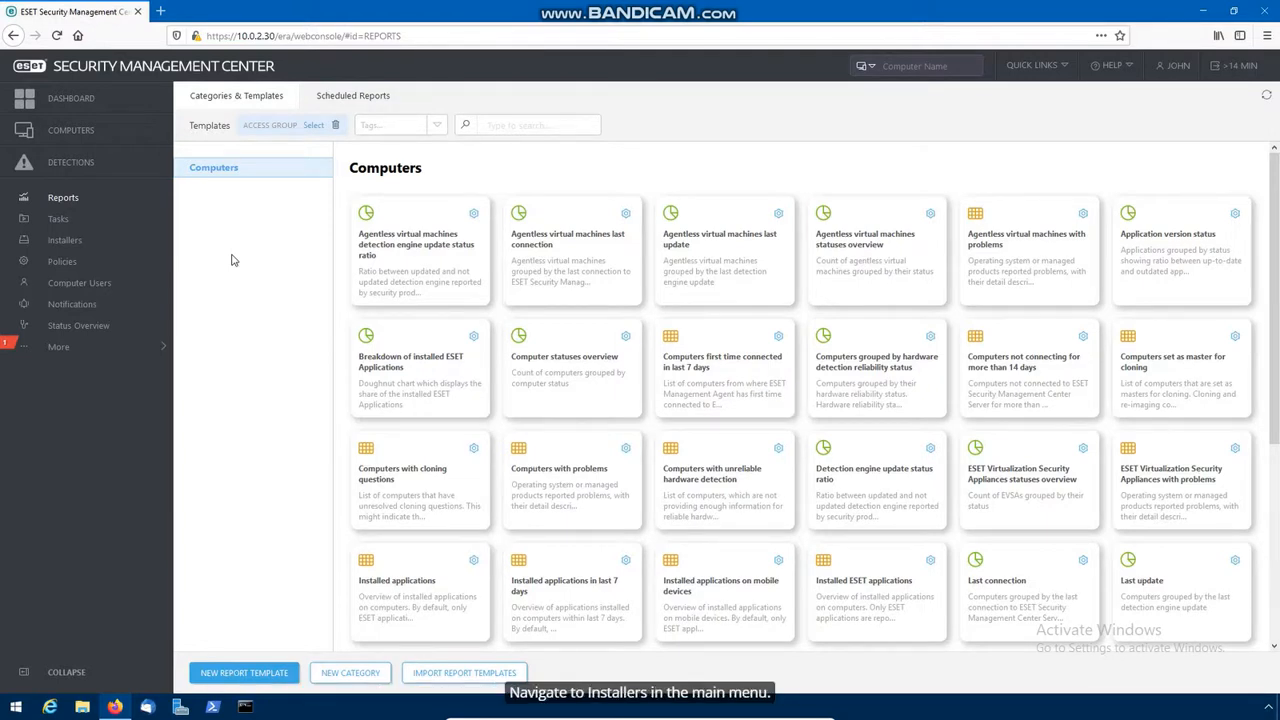
# Step: Download the Windows Agent Live Installer and save ESMCAgentInstaller.zip into the desktop Share folder
pyautogui.click(76, 243)
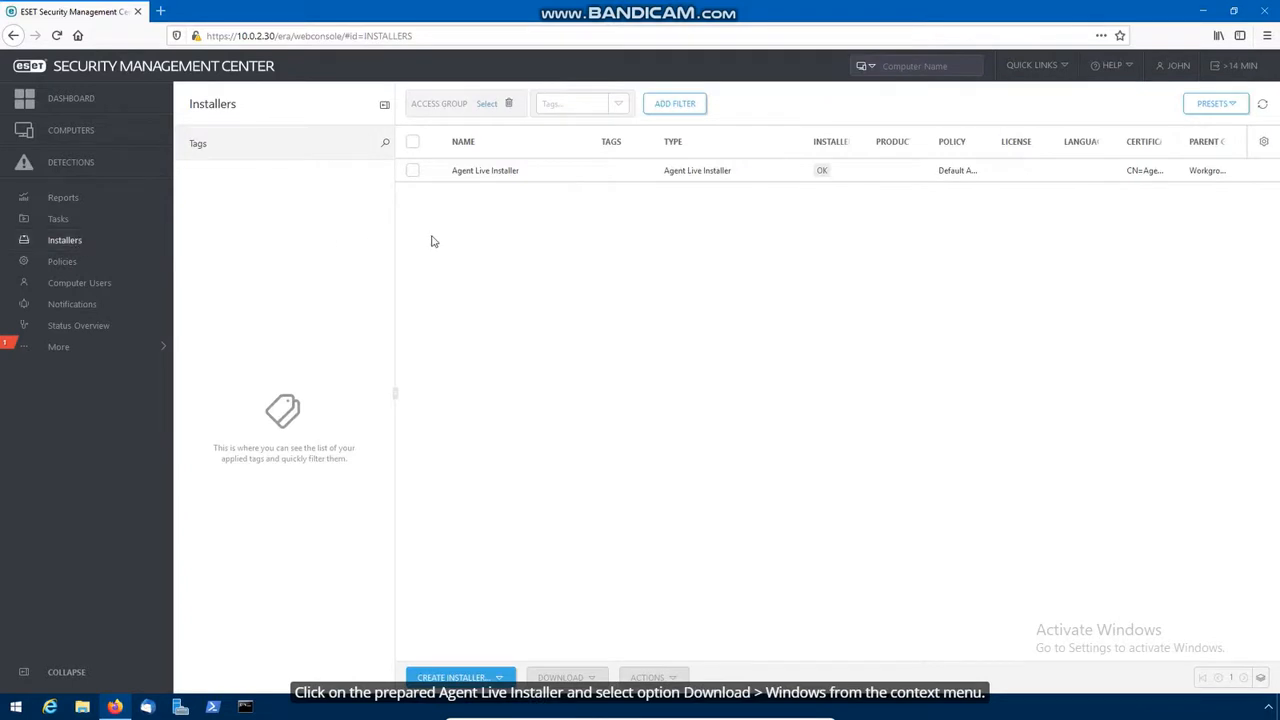
pyautogui.click(492, 174)
pyautogui.moveTo(494, 220)
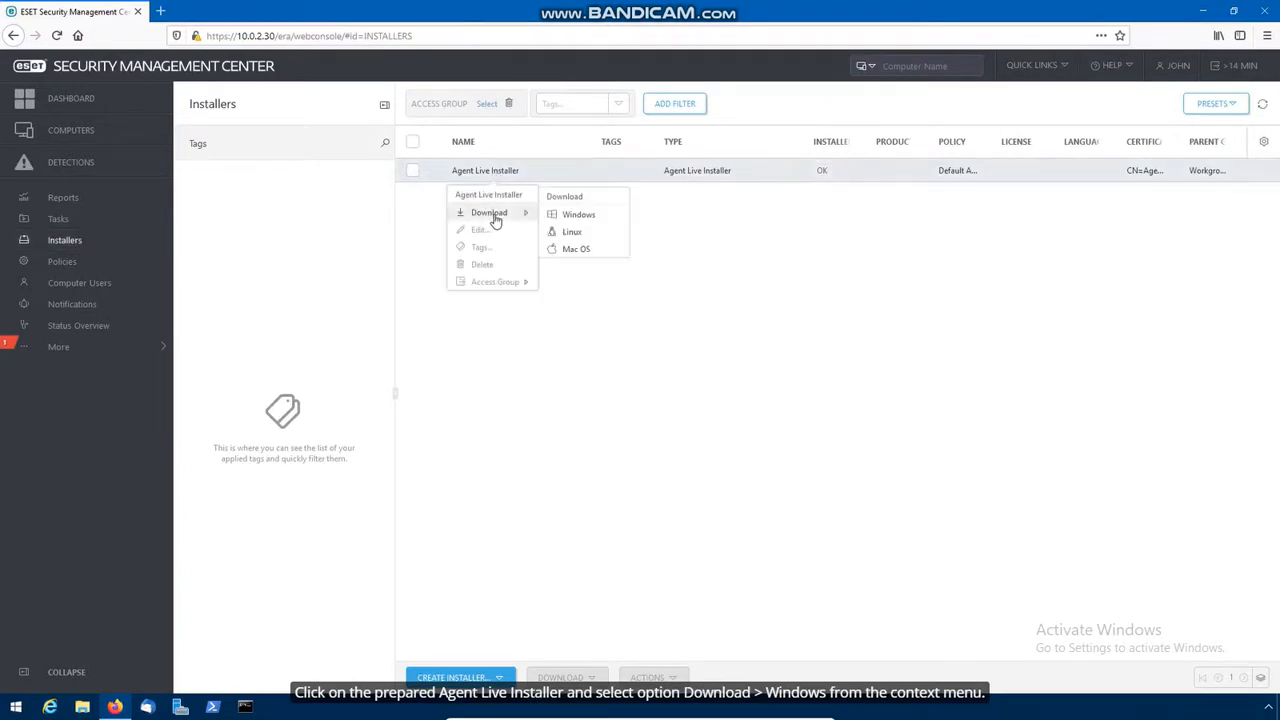
pyautogui.click(579, 216)
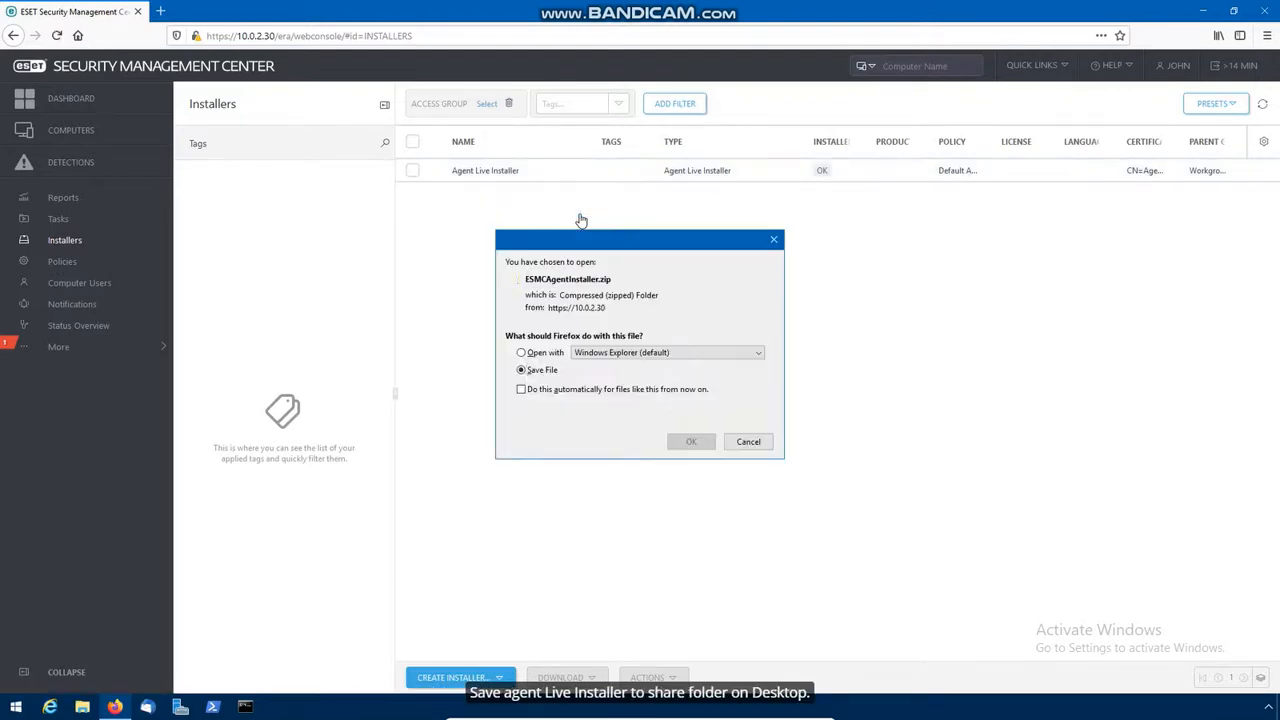
pyautogui.click(693, 425)
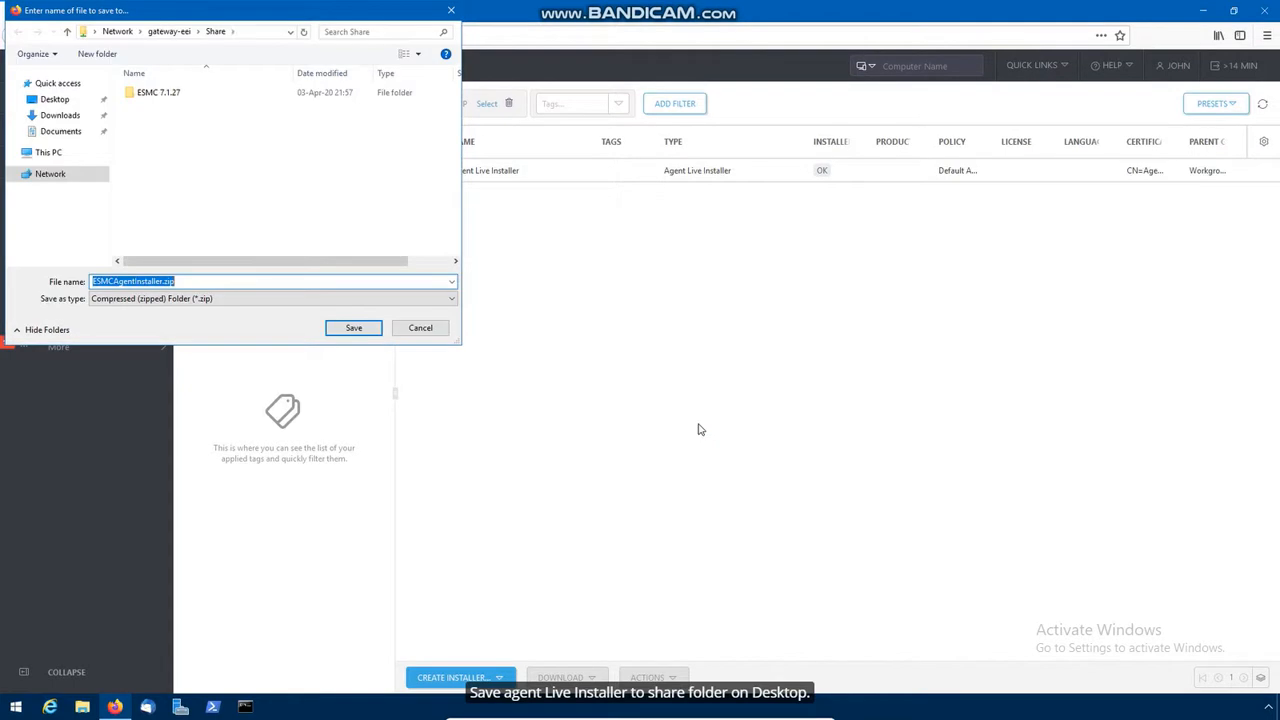
pyautogui.click(48, 101)
pyautogui.doubleClick(160, 97)
pyautogui.click(362, 333)
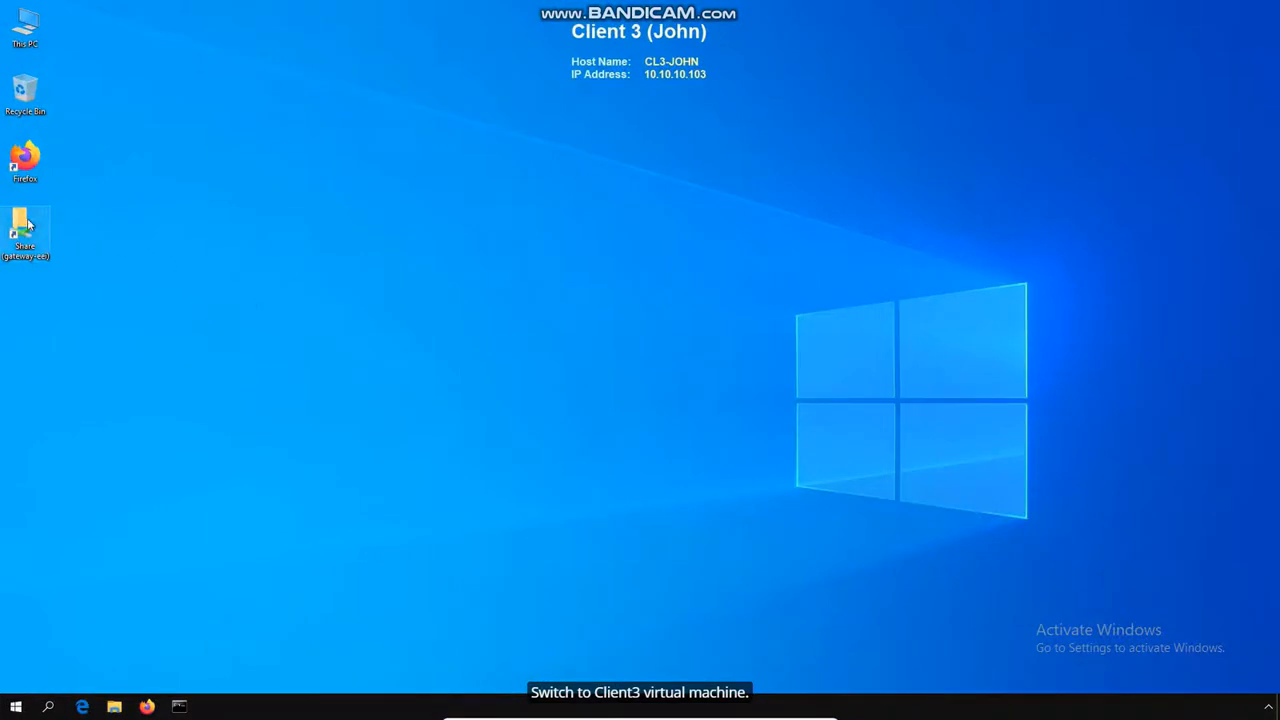
# Step: Extract ESMCAgentInstaller.zip from the Share folder into a new folder
pyautogui.doubleClick(25, 228)
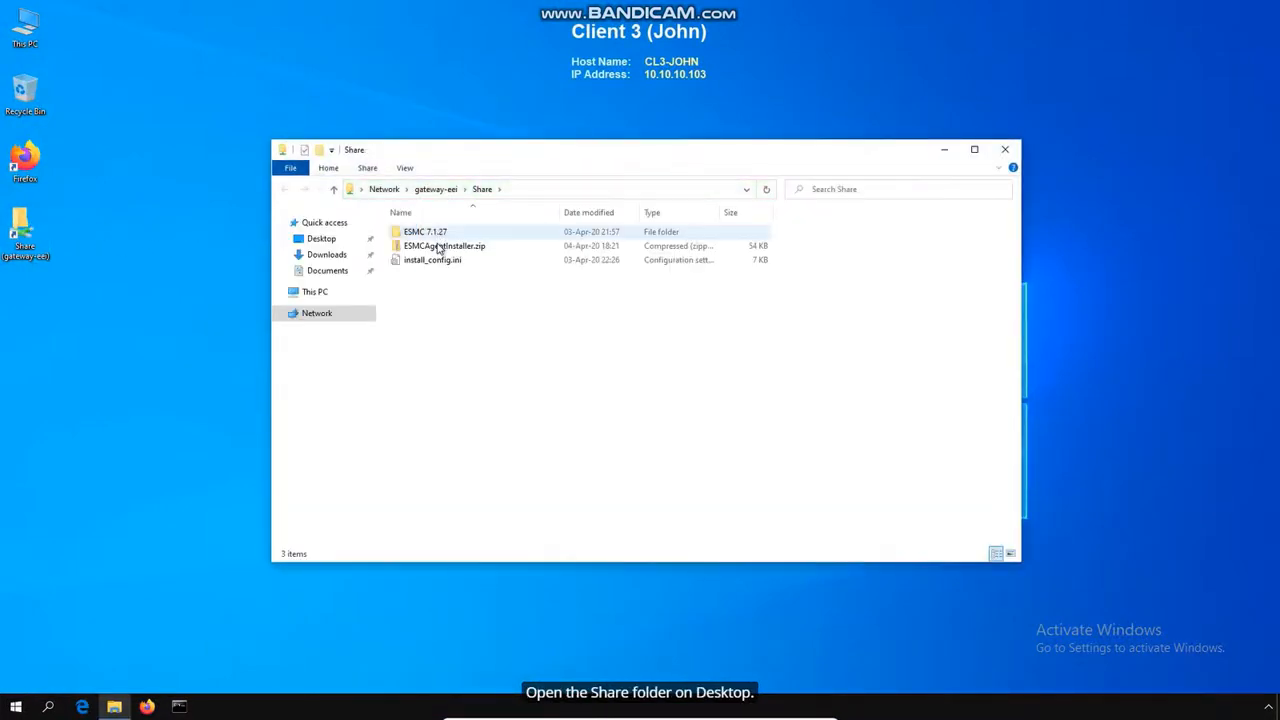
pyautogui.click(438, 248)
pyautogui.rightClick(438, 248)
pyautogui.click(517, 292)
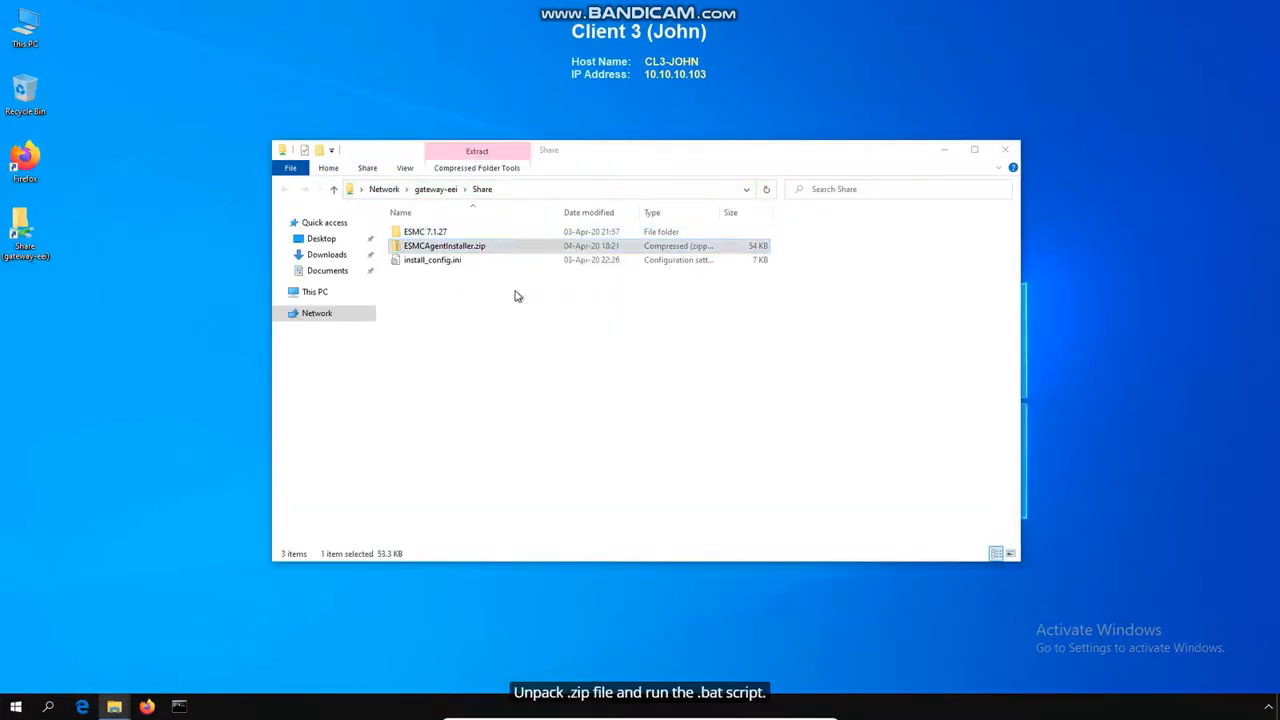
pyautogui.click(752, 482)
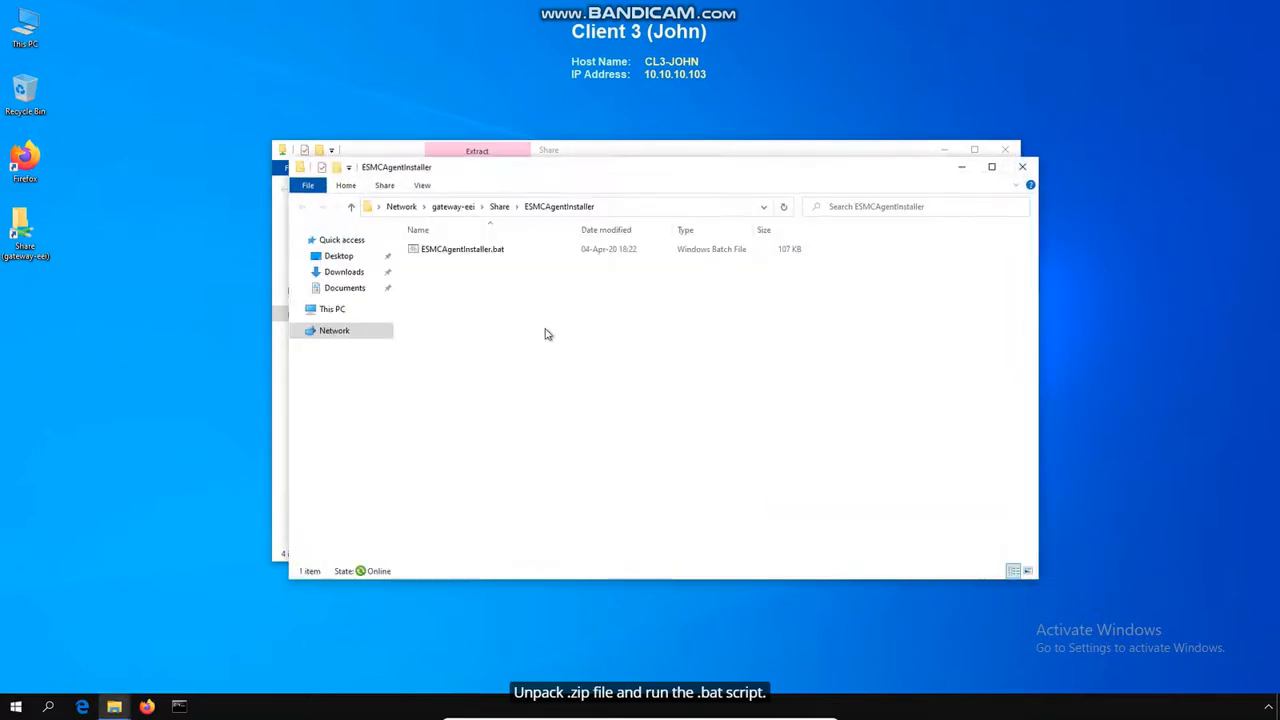
# Step: Run ESMCAgentInstaller.bat, allowing the script and approving administrator elevation to install the agent
pyautogui.doubleClick(525, 252)
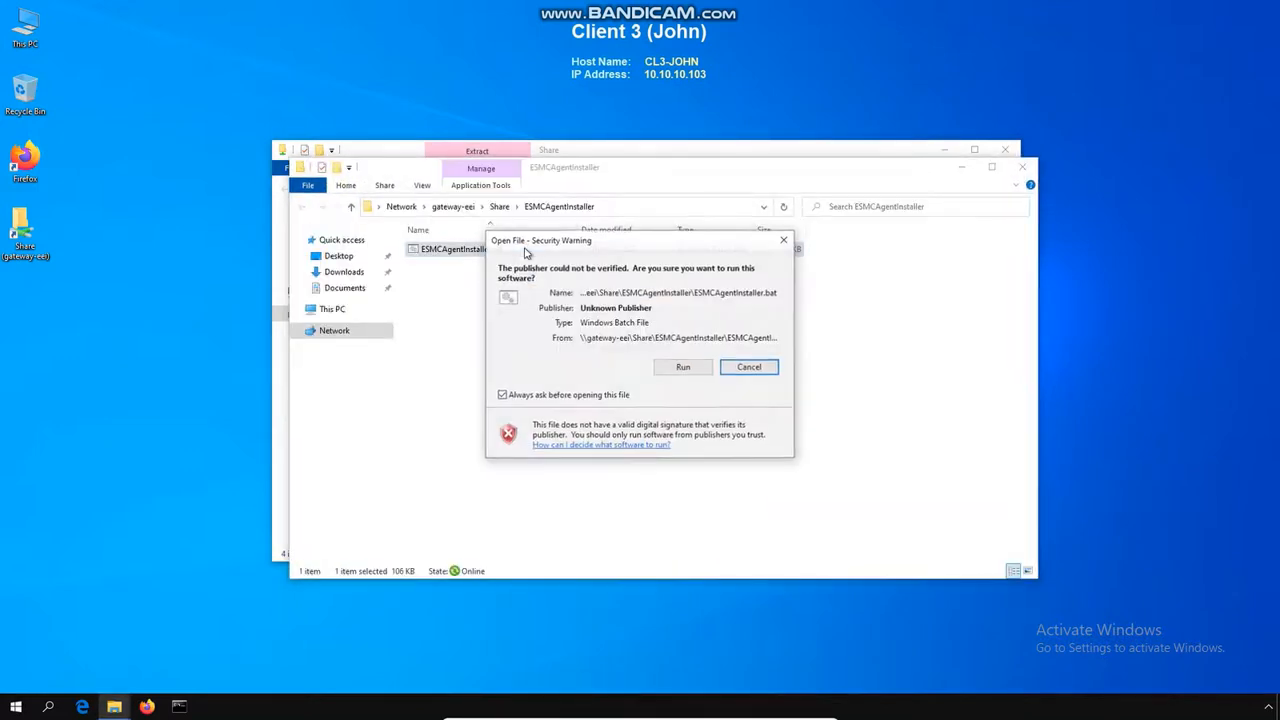
pyautogui.click(685, 367)
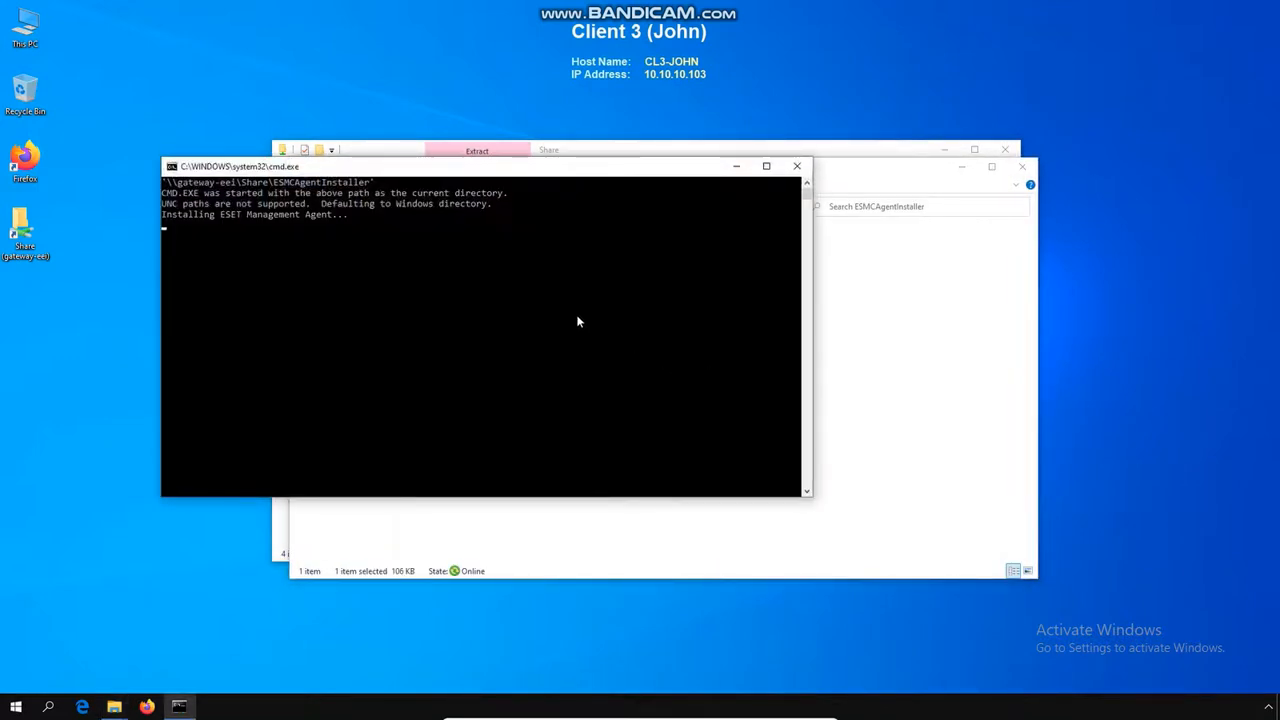
pyautogui.write('•••••')
pyautogui.press('Return')
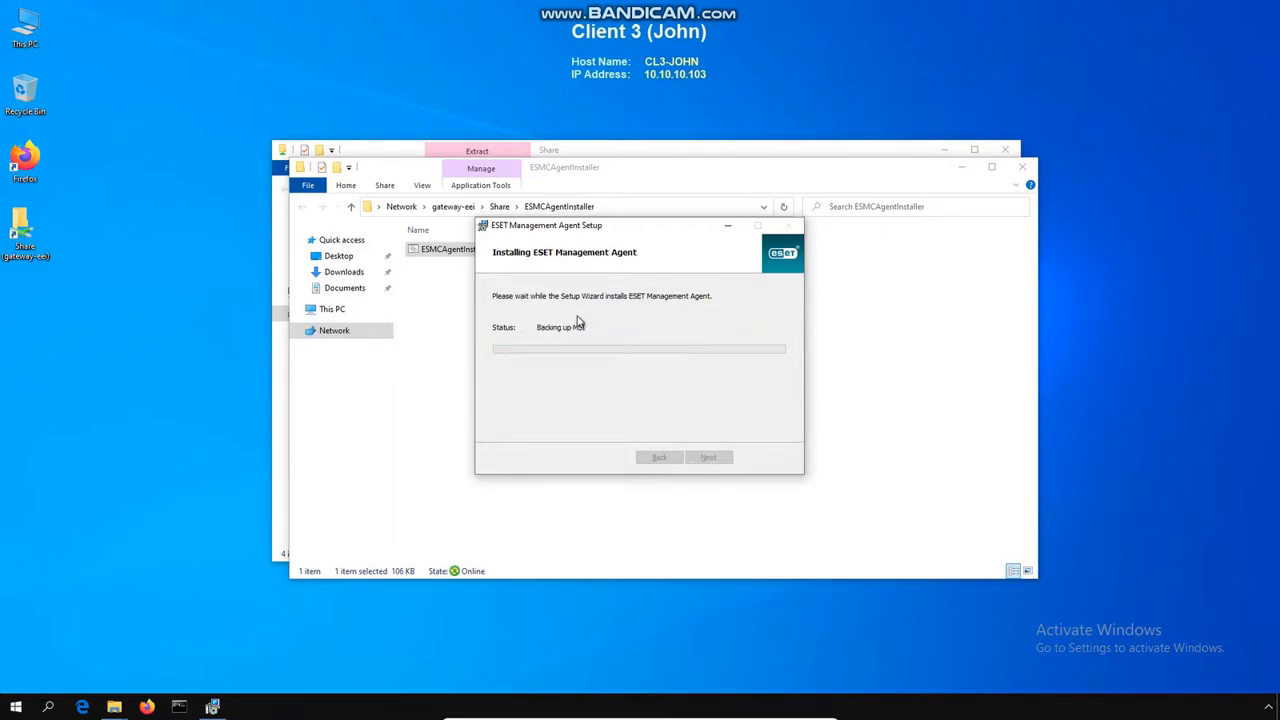
# Step: Open Task Manager's full process list to confirm the agent is running
pyautogui.rightClick(316, 706)
pyautogui.click(335, 638)
pyautogui.click(87, 281)
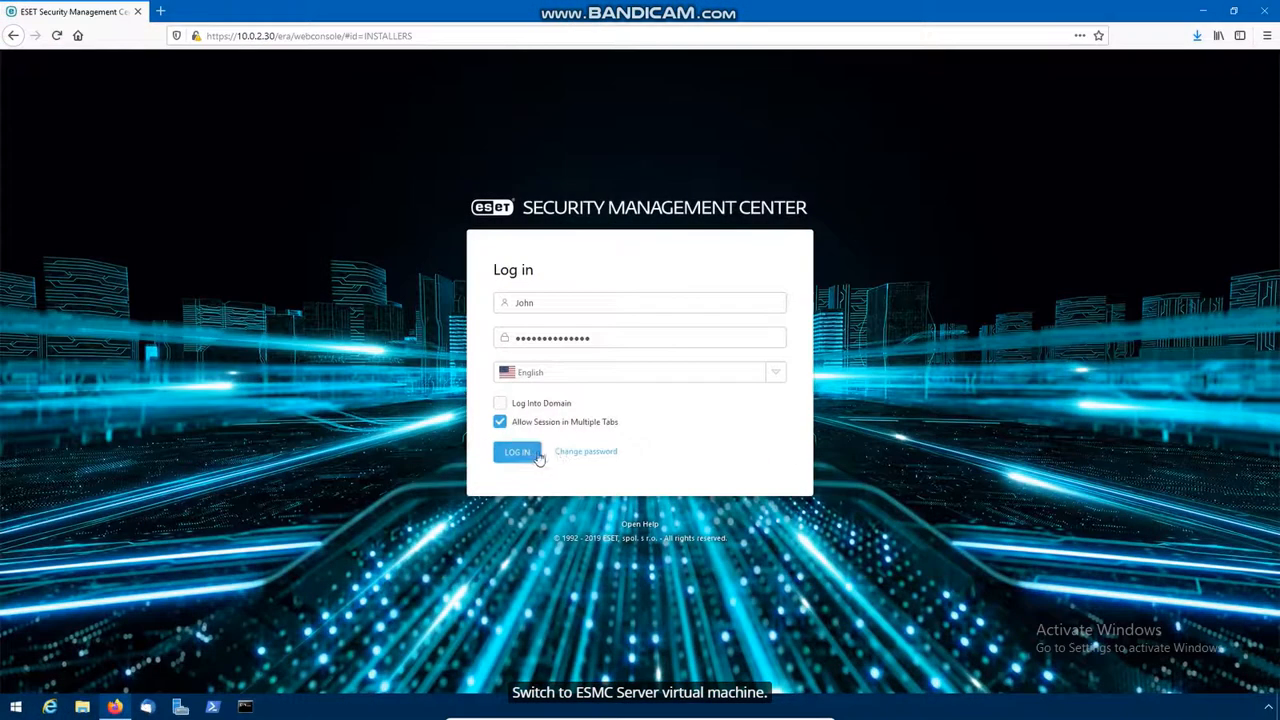
# Step: Log in to the console and refresh the Computers list until client3 appears
pyautogui.click(530, 457)
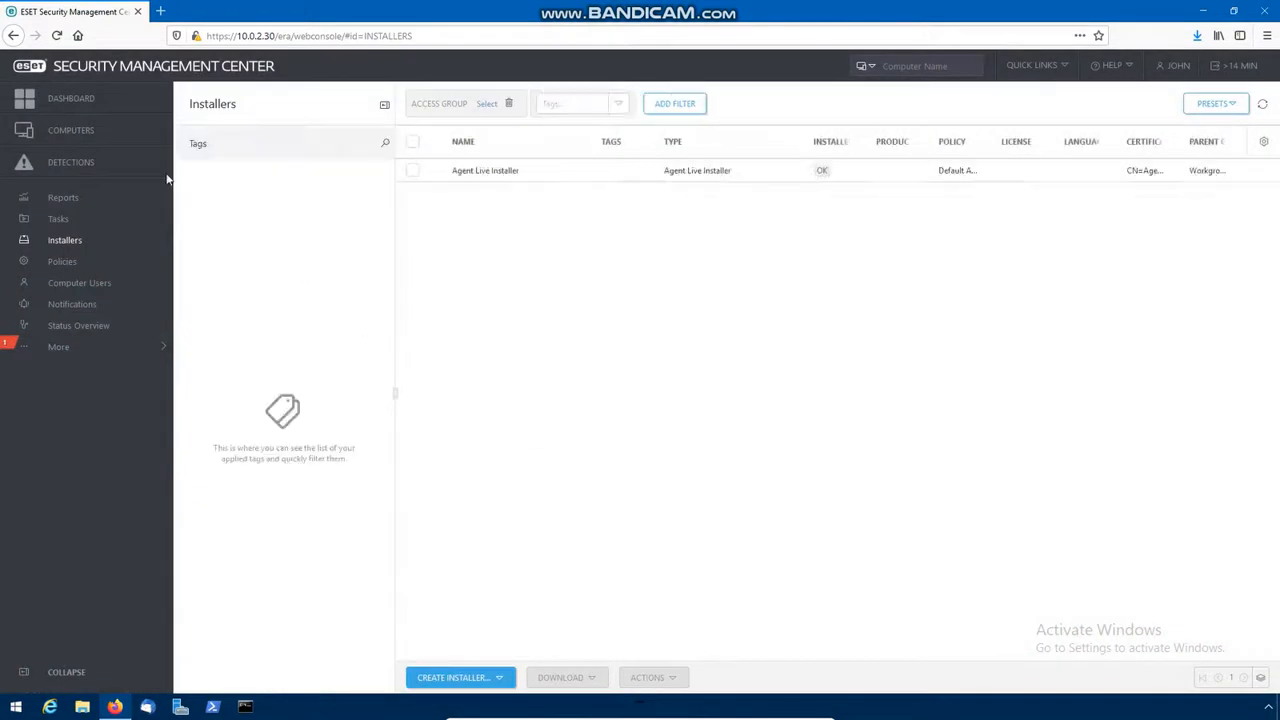
pyautogui.click(90, 134)
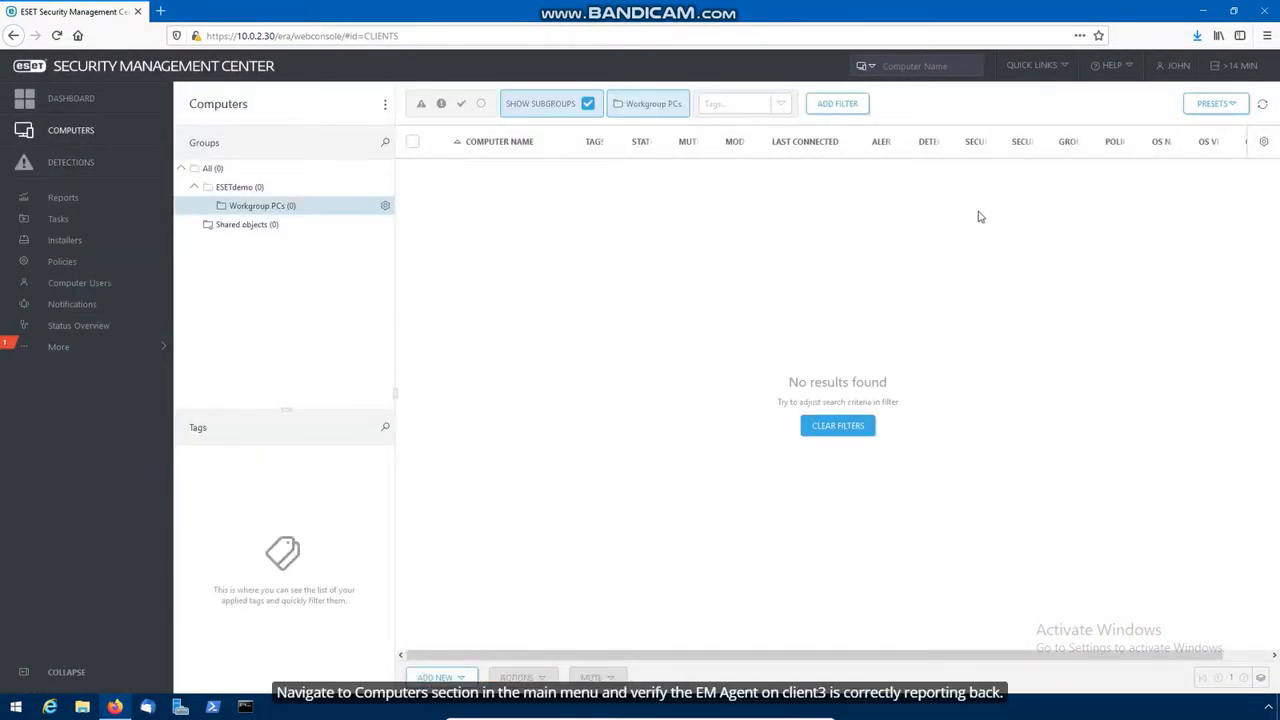
pyautogui.click(1262, 106)
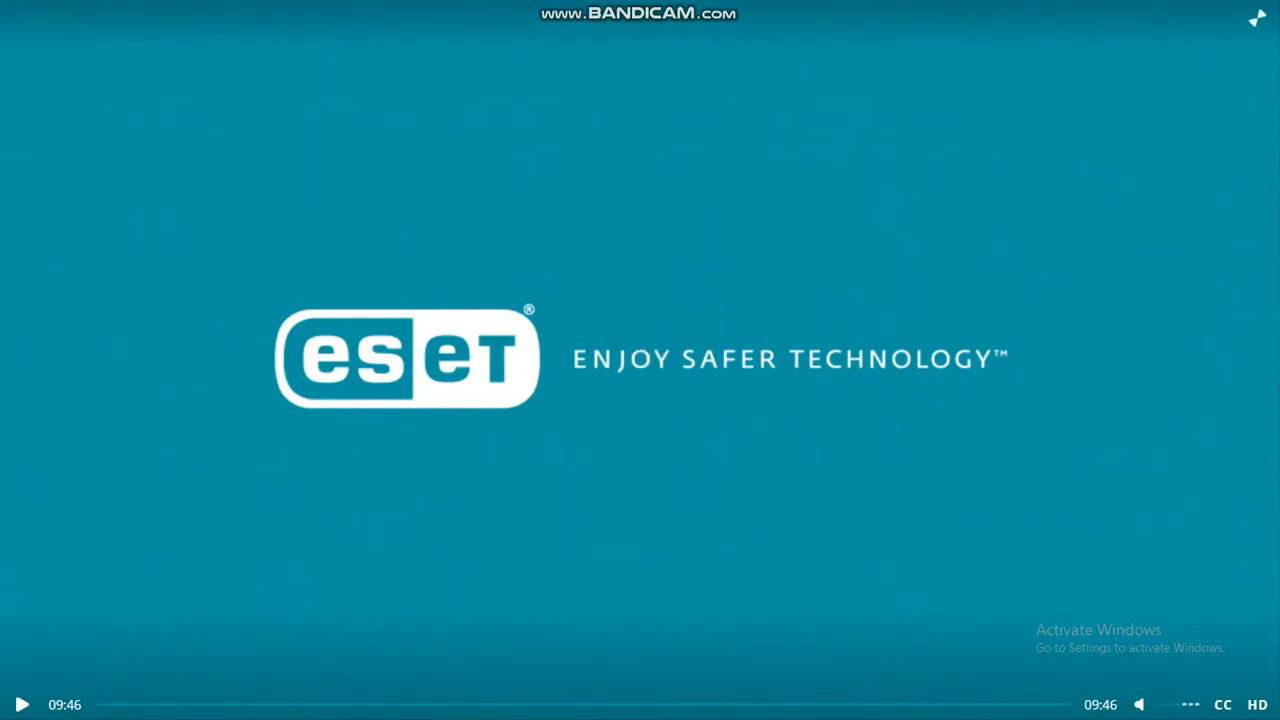
pyautogui.hotkey('alt', 'Tab')
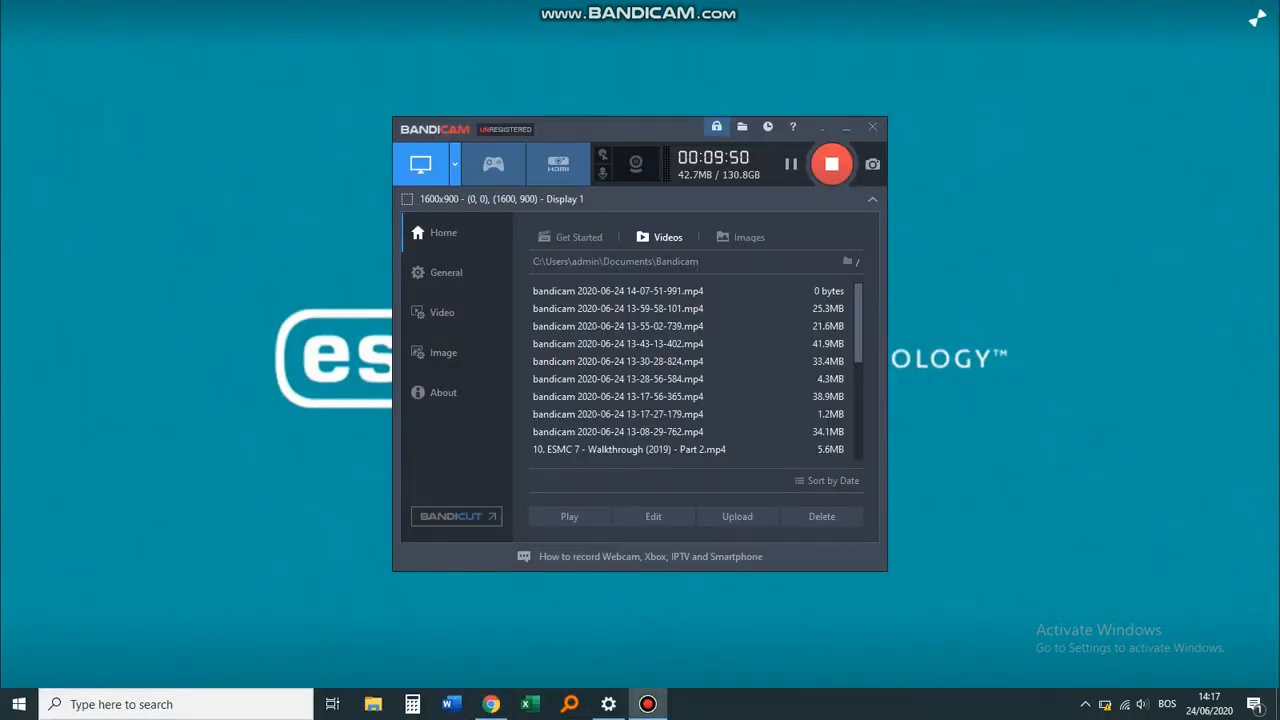